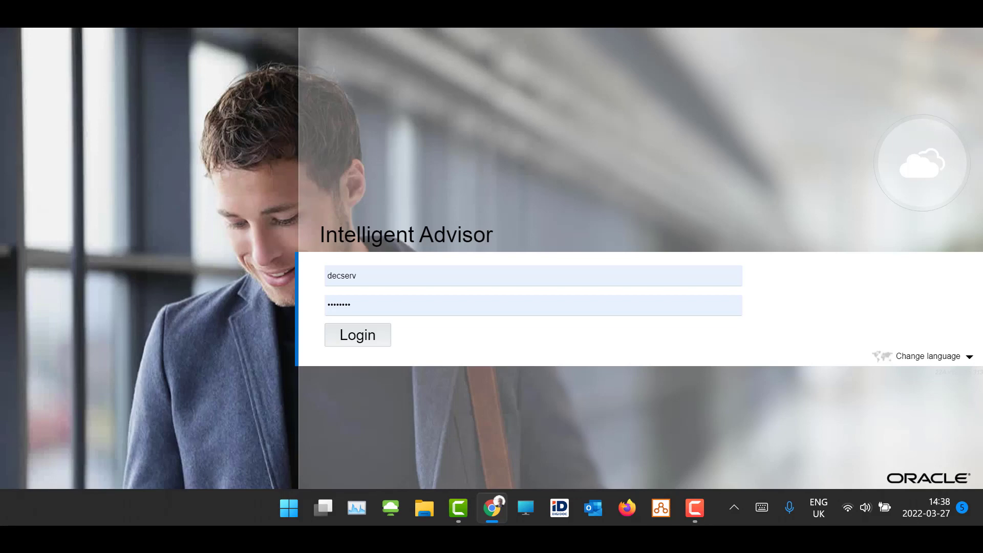
# Log in with the prefilled credentials and create a new project named Demonstration_Contracts.
pyautogui.click(365, 340)
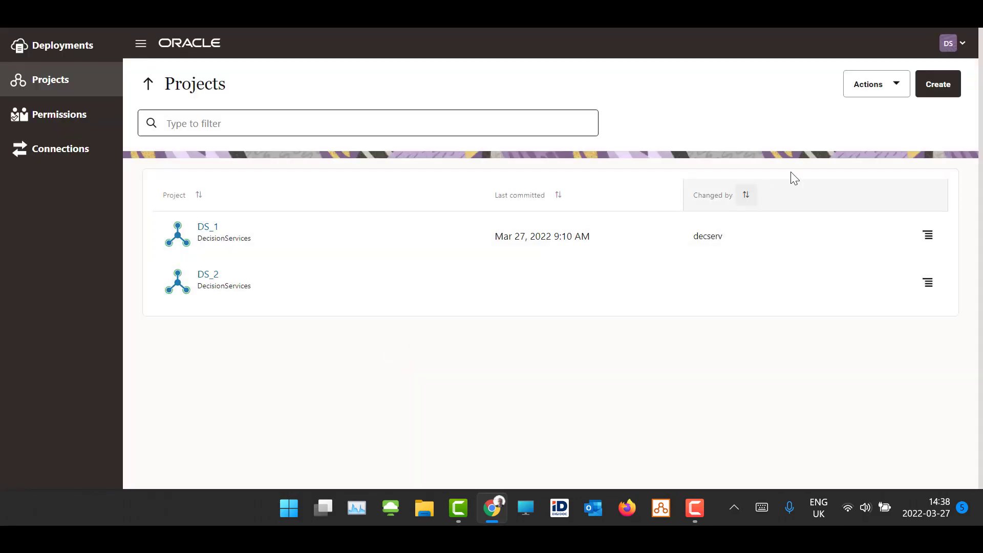
pyautogui.click(944, 90)
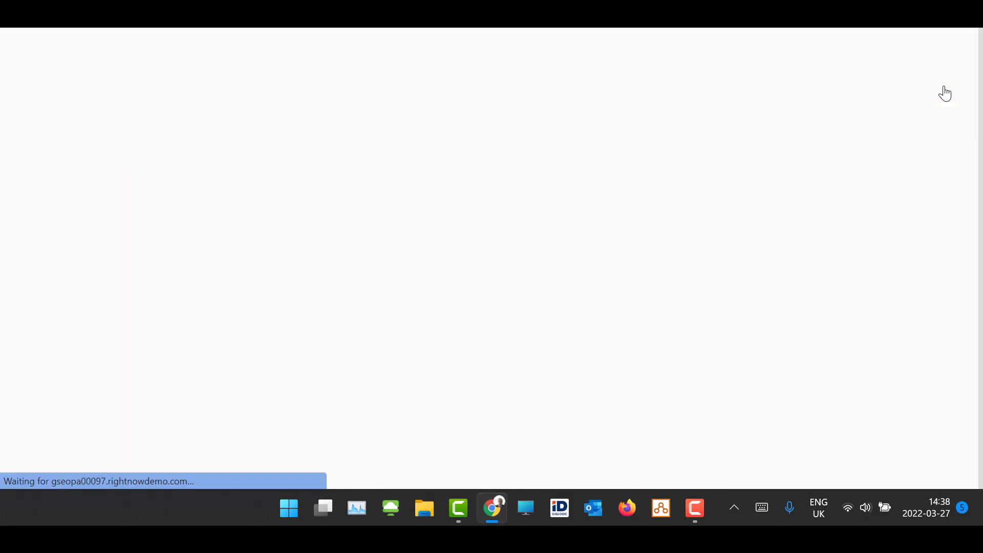
pyautogui.click(109, 53)
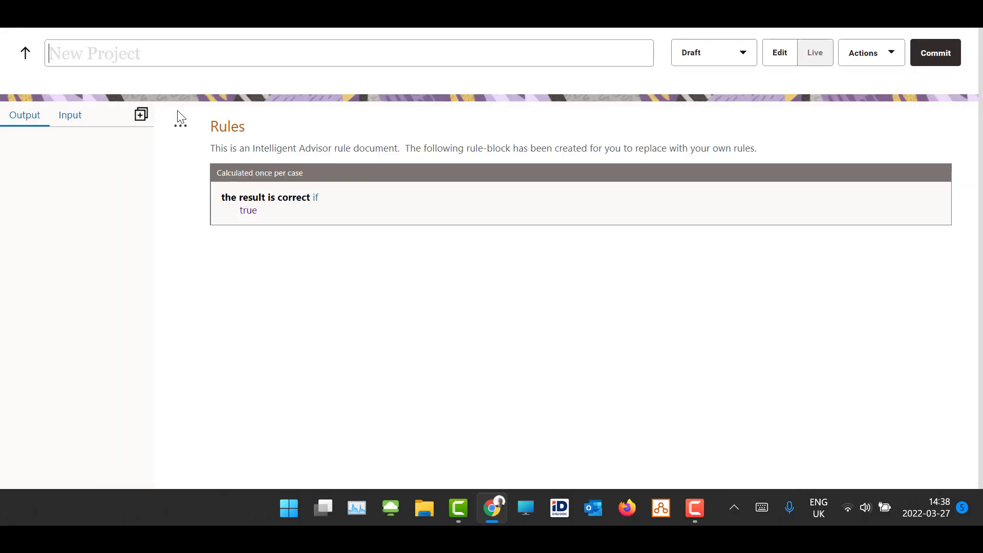
pyautogui.write('Demonstrayi')
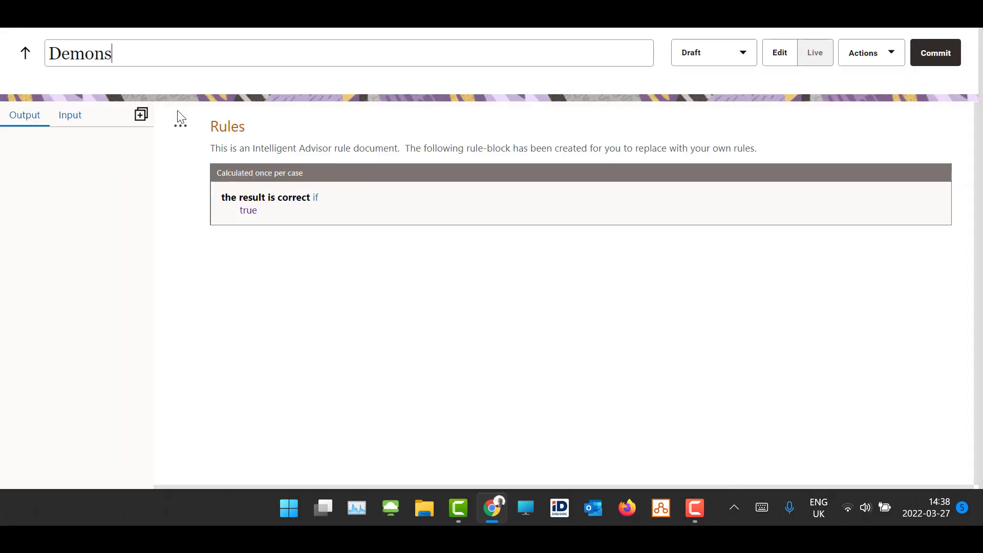
pyautogui.press('BackSpace')
pyautogui.press('BackSpace')
pyautogui.write('tion_Contracts')
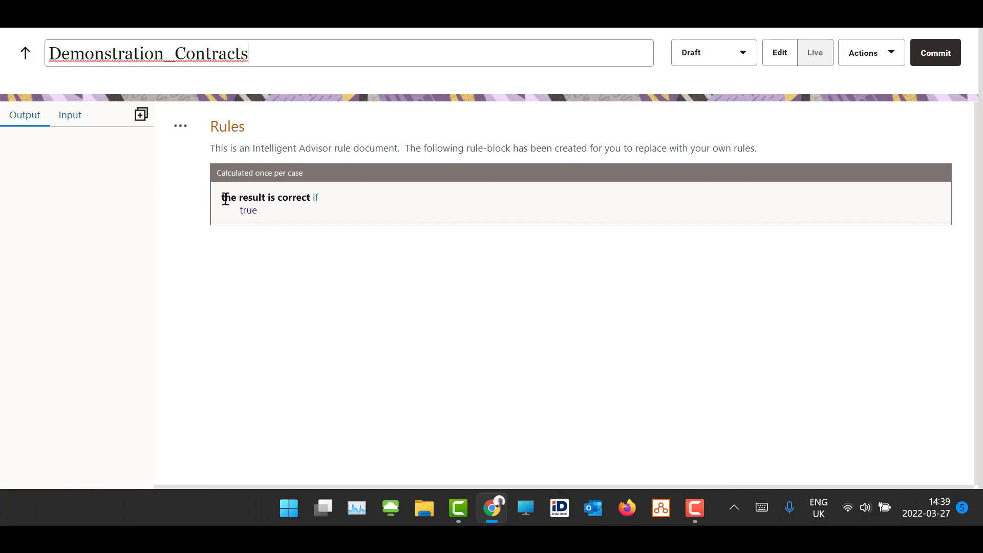
# Replace the default rule with the conclusion "the customer is always right if".
pyautogui.moveTo(225, 199); pyautogui.dragTo(377, 218)
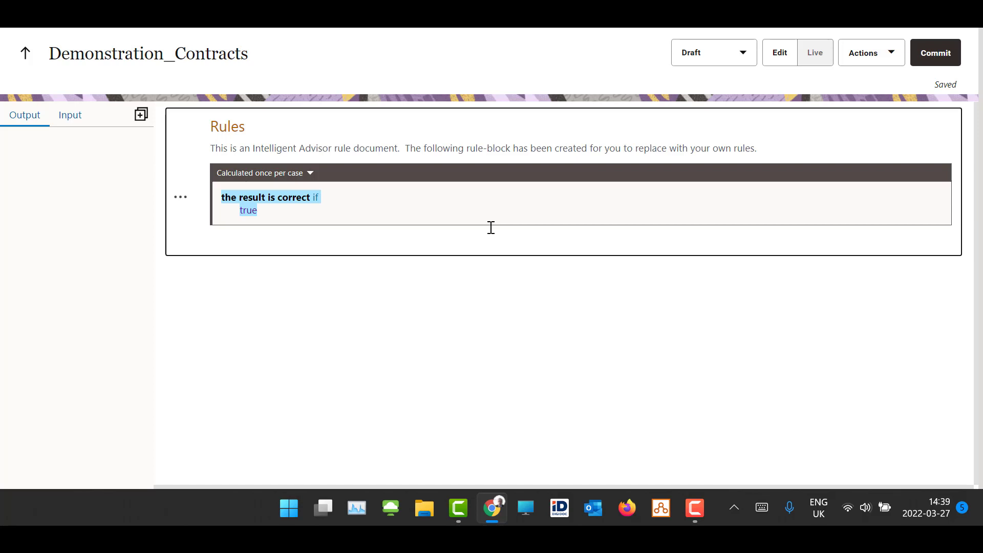
pyautogui.write('the cutome')
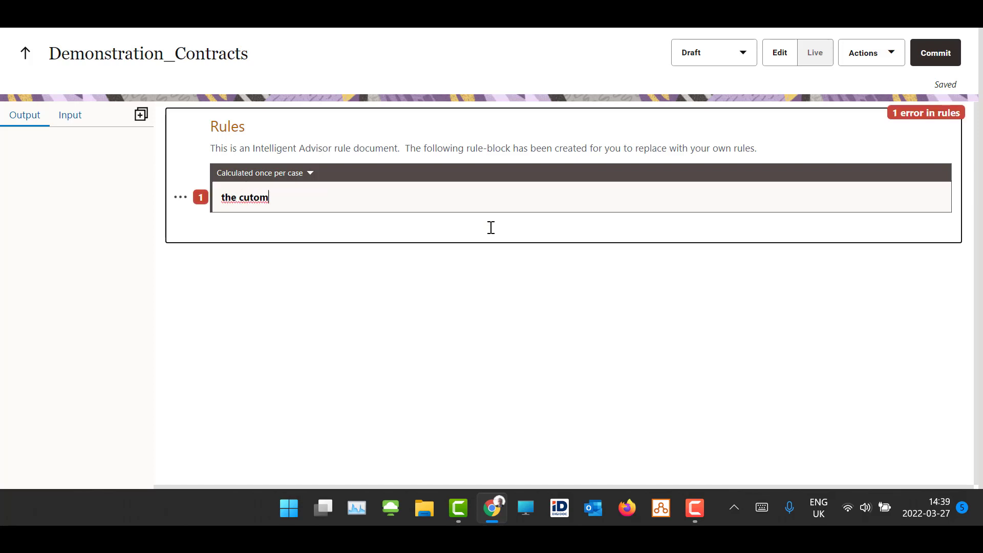
pyautogui.press('BackSpace')
pyautogui.press('BackSpace')
pyautogui.press('BackSpace')
pyautogui.press('BackSpace')
pyautogui.write('stomer is always right if')
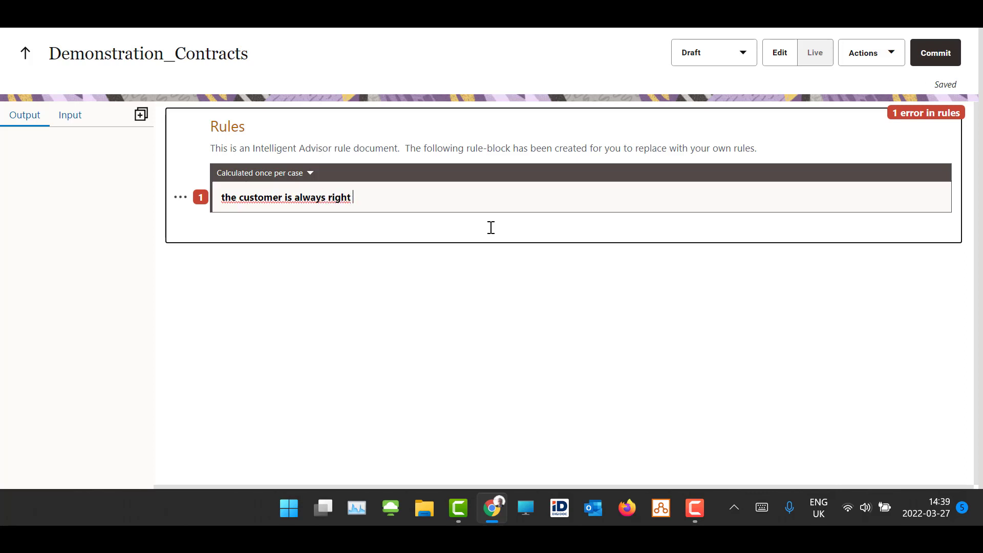
# Add the condition "the customer has paid the bill" beneath the rule's conclusion.
pyautogui.press('Return')
pyautogui.write('the cust')
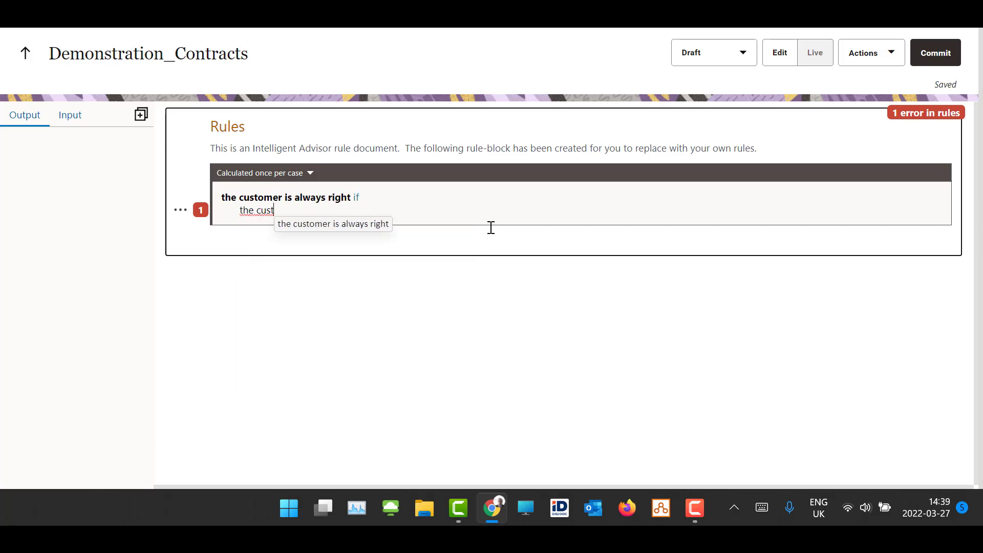
pyautogui.write('omer has pi')
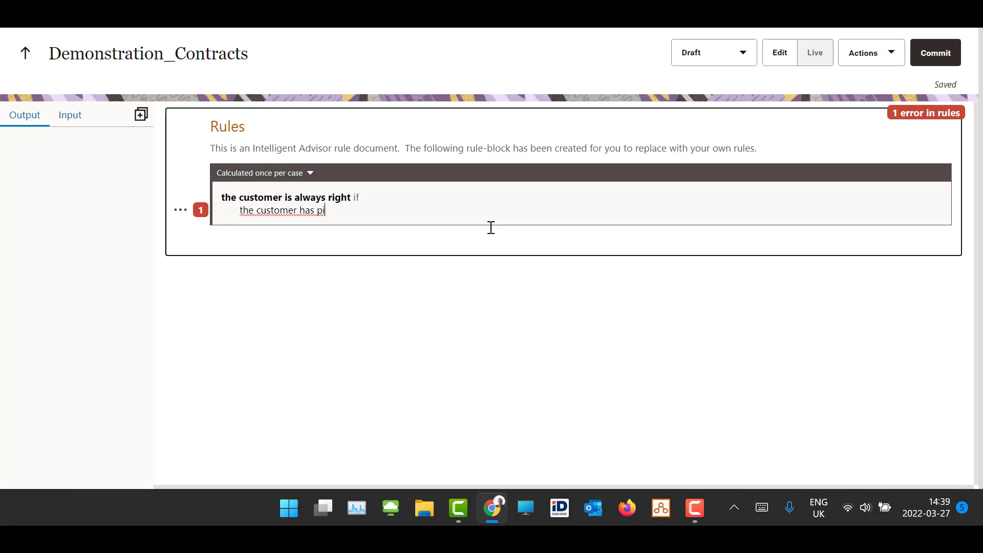
pyautogui.press('BackSpace')
pyautogui.write('aid the bill')
pyautogui.press('Return')
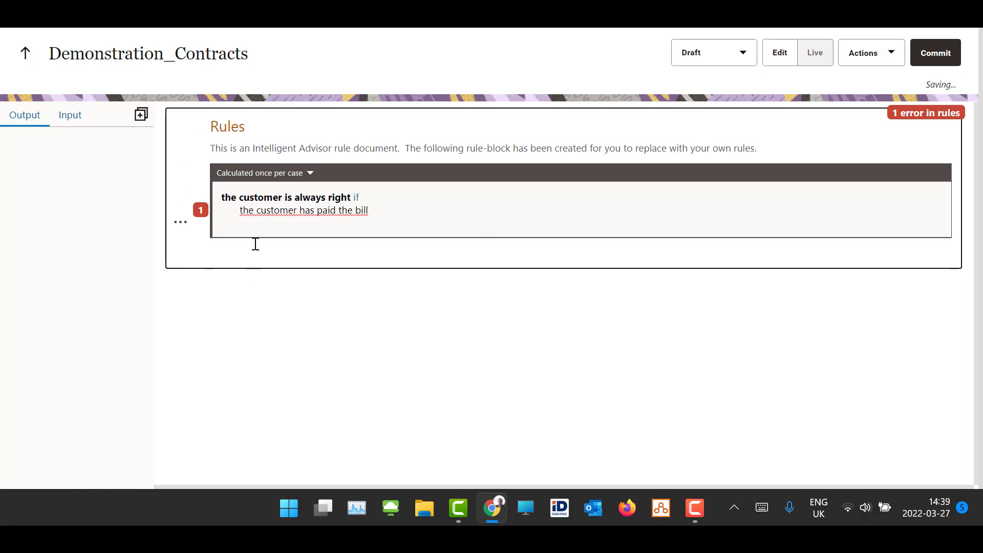
# Add a required Boolean input named cust_paid that sets the value for "the customer has paid the bill".
pyautogui.moveTo(241, 211); pyautogui.dragTo(368, 211)
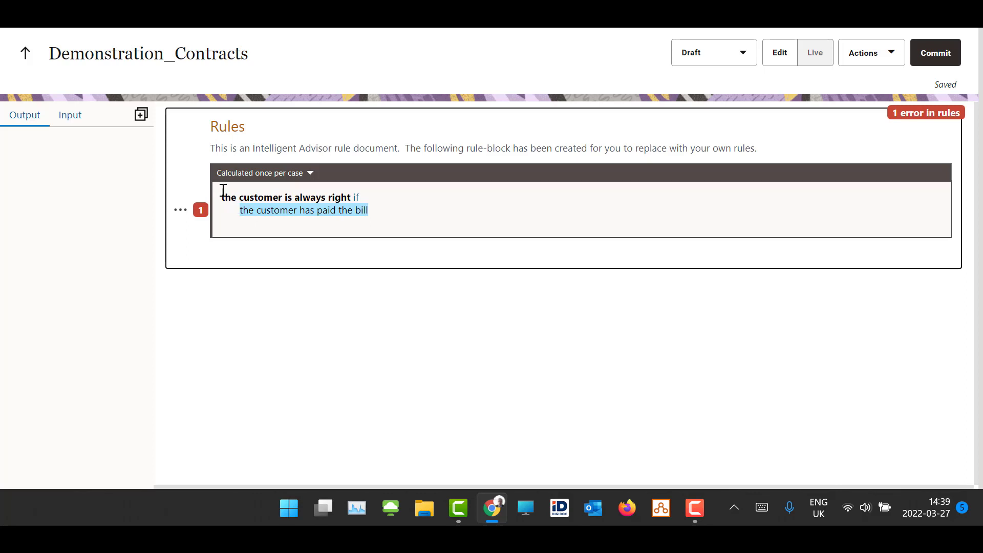
pyautogui.moveTo(222, 197); pyautogui.dragTo(239, 212)
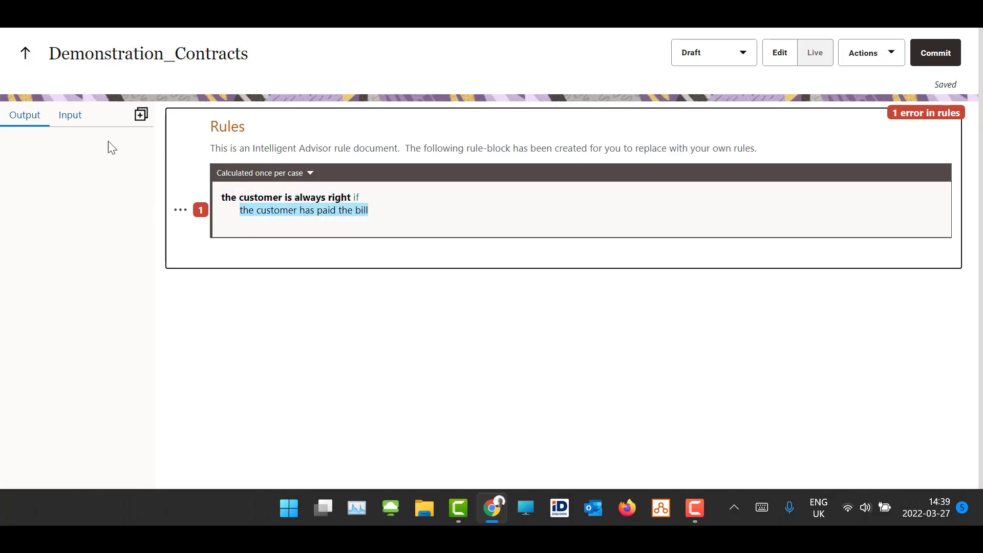
pyautogui.click(86, 119)
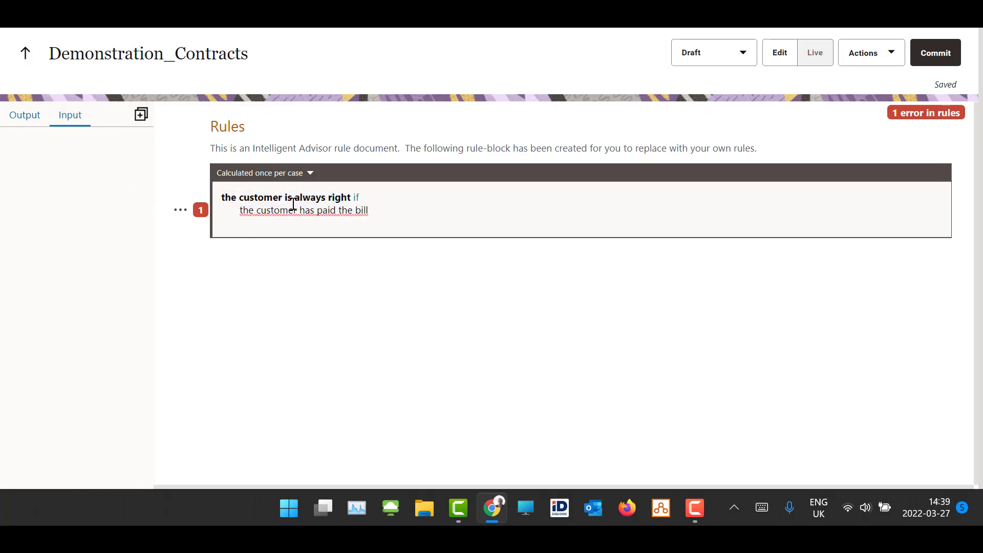
pyautogui.moveTo(239, 211); pyautogui.dragTo(422, 211)
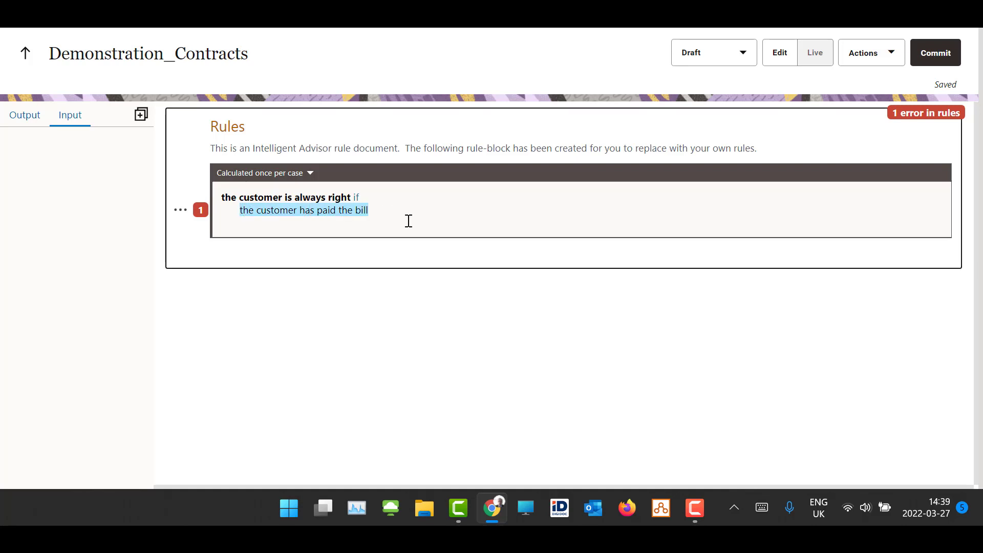
pyautogui.click(144, 121)
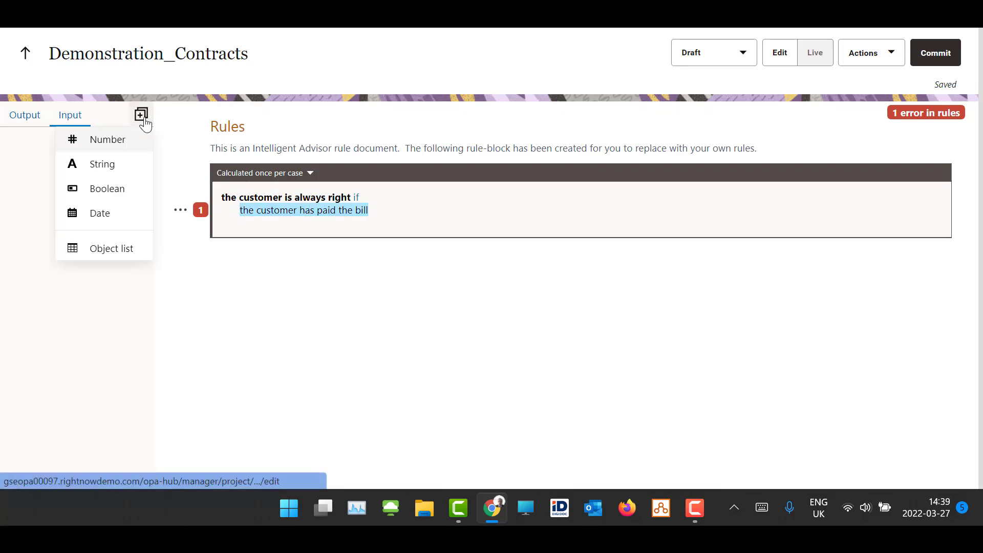
pyautogui.click(105, 189)
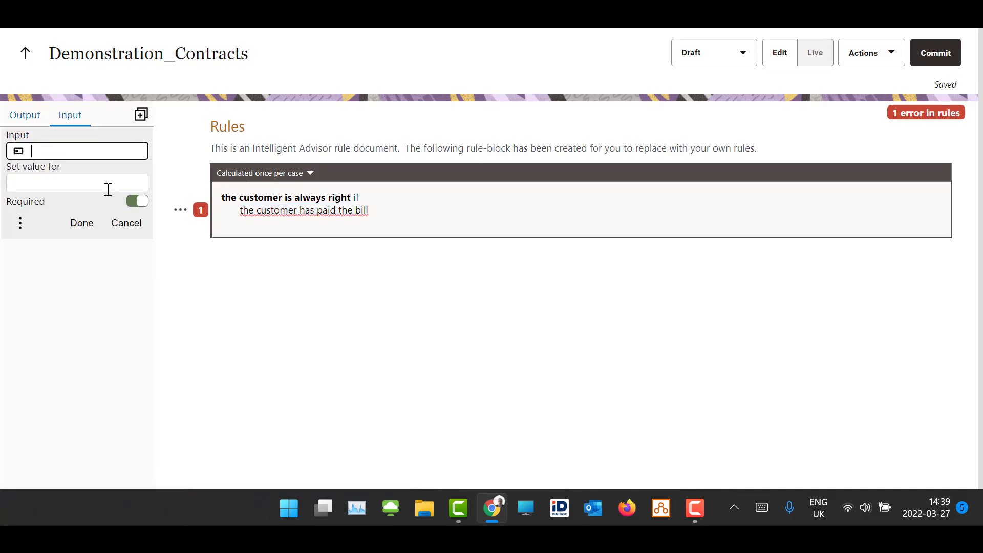
pyautogui.click(64, 183)
pyautogui.click(73, 149)
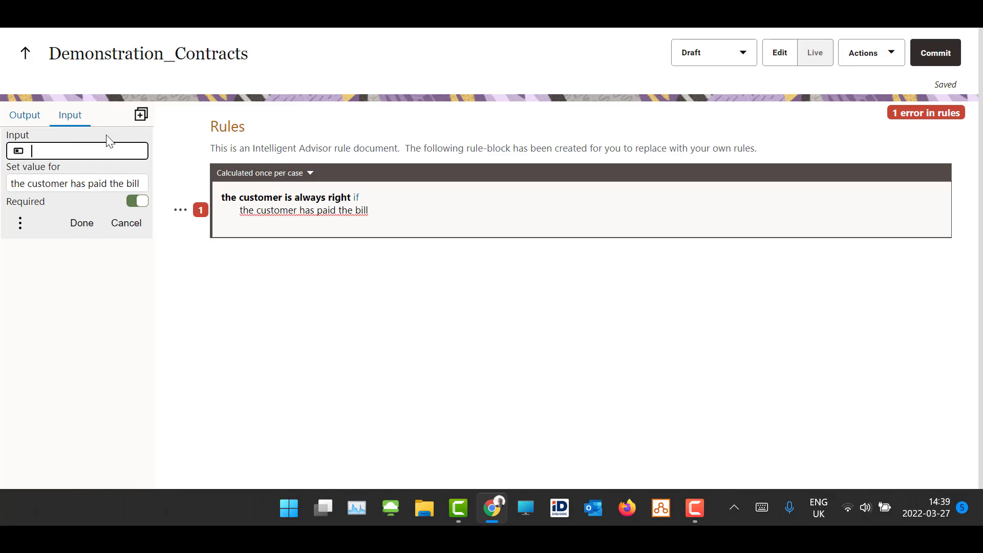
pyautogui.write('cust_paid')
pyautogui.click(143, 202)
pyautogui.click(142, 202)
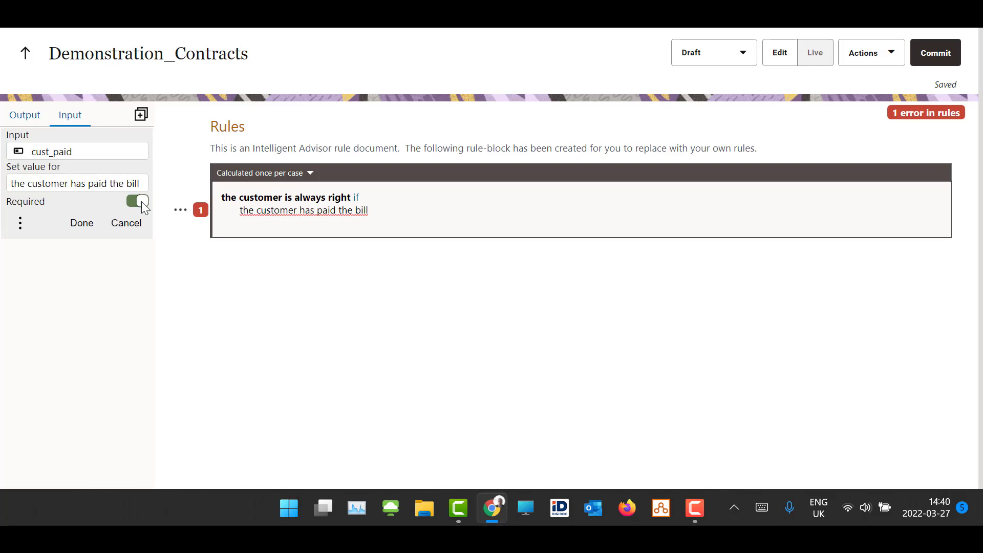
pyautogui.click(82, 223)
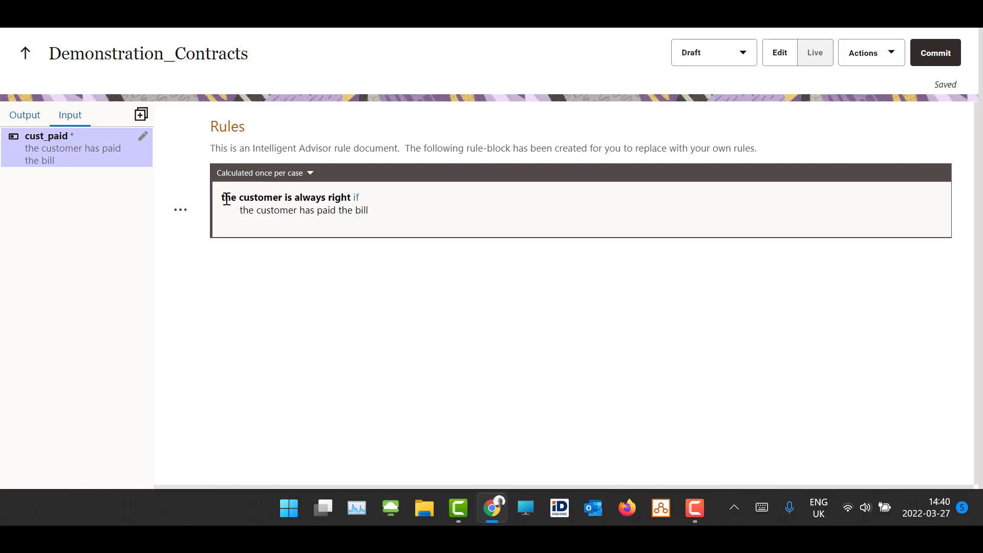
# Add a Boolean output named cust_right that gets its value from "the customer is always right".
pyautogui.moveTo(223, 199); pyautogui.dragTo(352, 197)
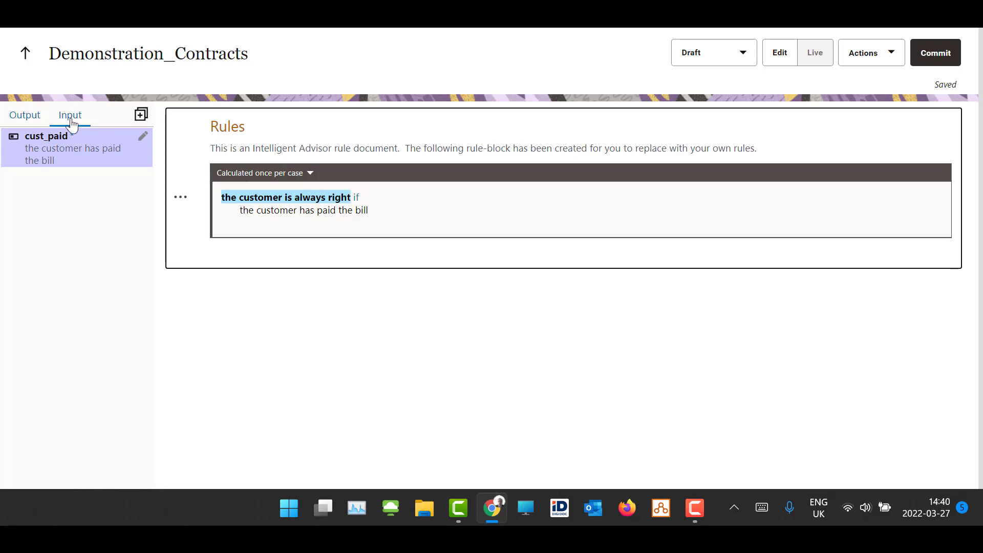
pyautogui.click(25, 117)
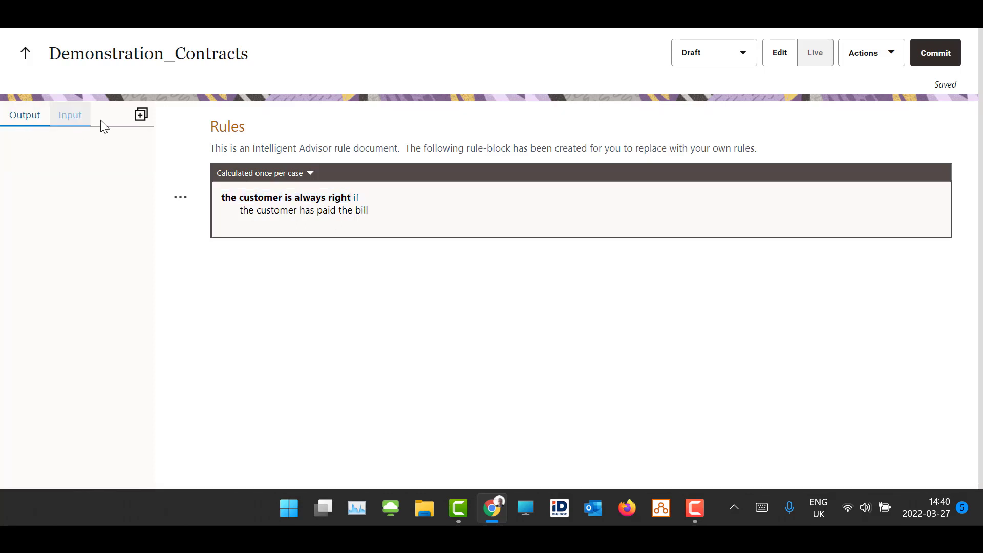
pyautogui.click(141, 115)
pyautogui.click(106, 188)
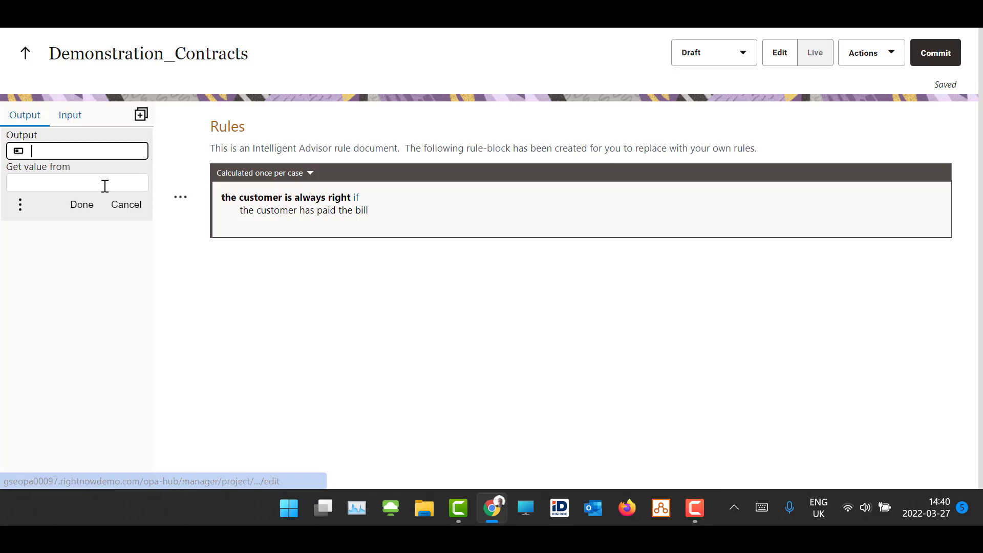
pyautogui.click(78, 177)
pyautogui.click(66, 150)
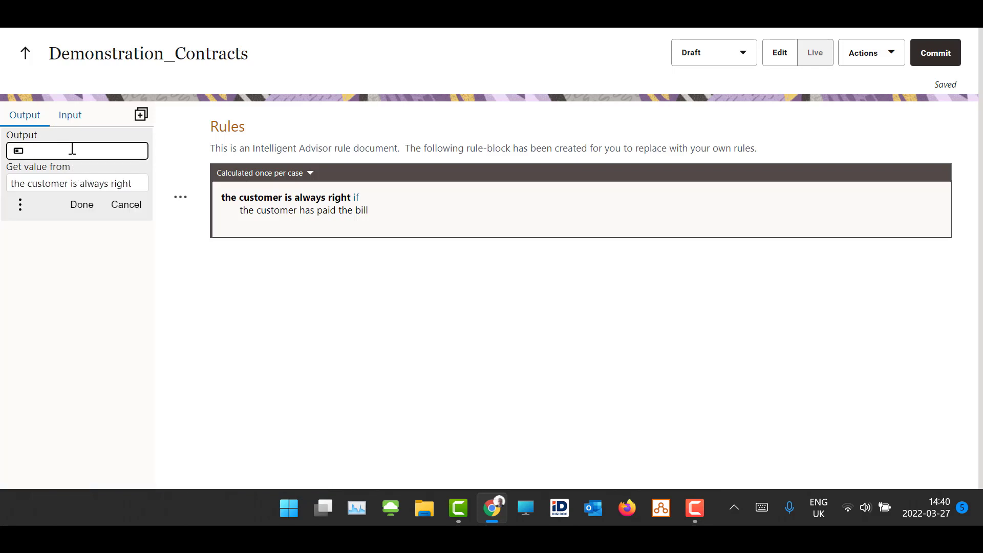
pyautogui.write('cust_right')
pyautogui.click(87, 205)
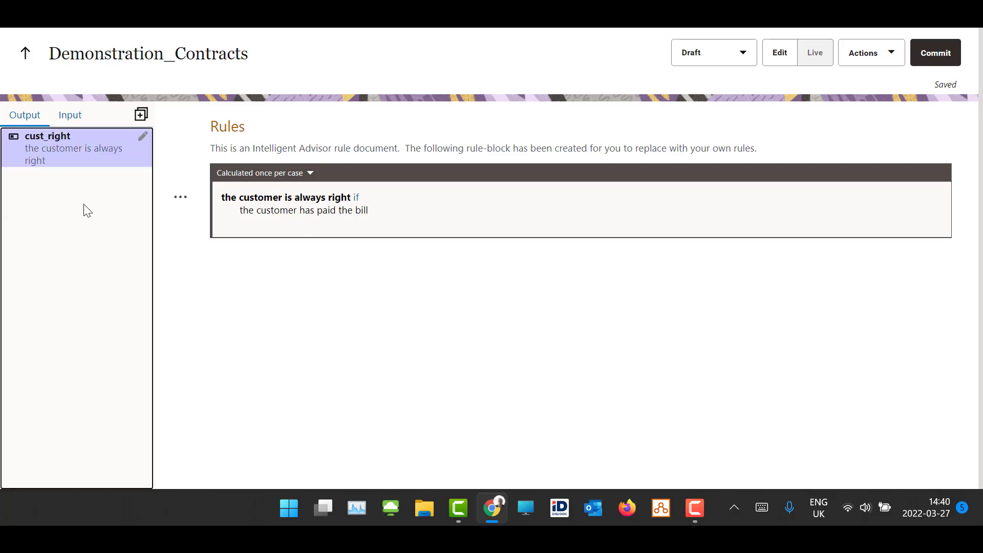
# Review the input and output mappings, and test the rule live with cust_paid set to true before returning to editing.
pyautogui.click(74, 116)
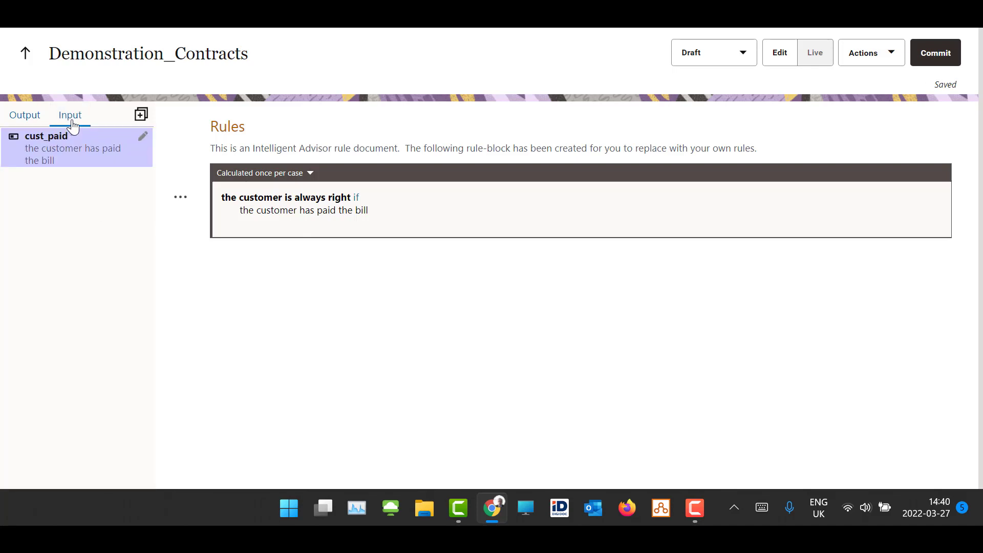
pyautogui.click(38, 117)
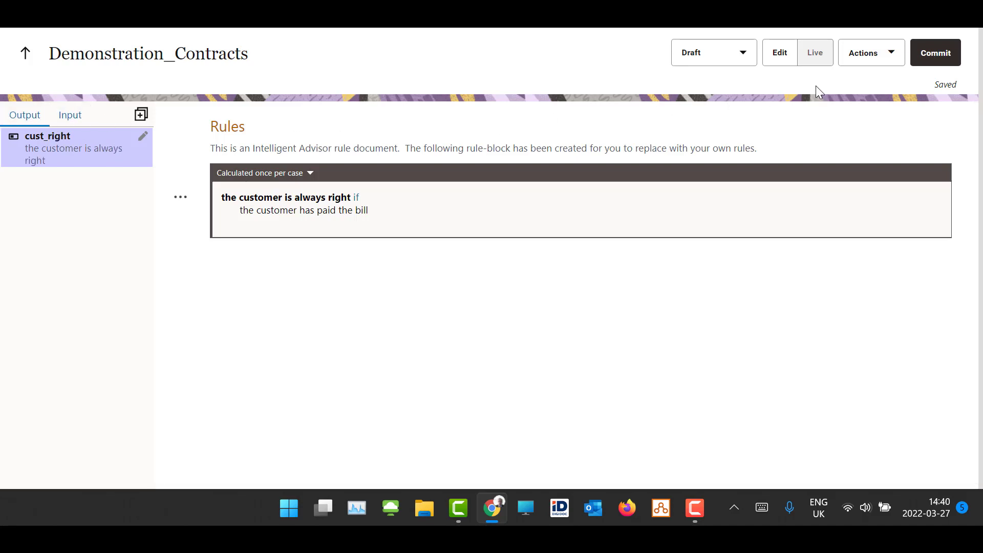
pyautogui.click(819, 58)
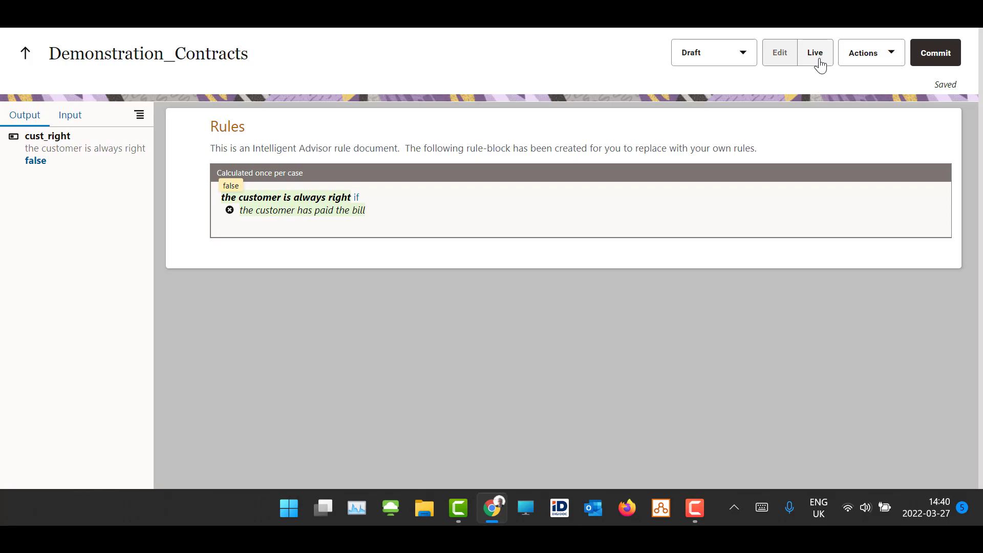
pyautogui.click(66, 116)
pyautogui.click(31, 155)
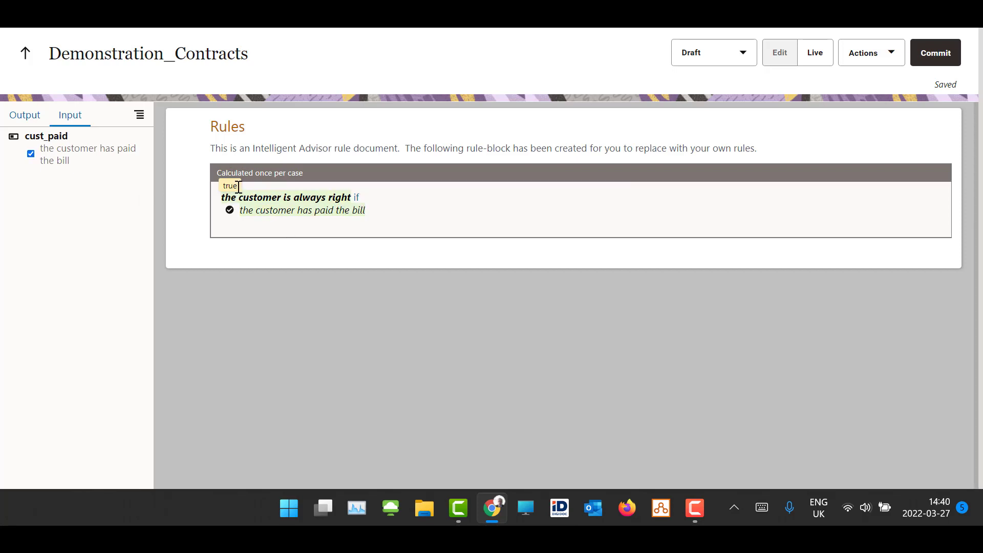
pyautogui.click(779, 57)
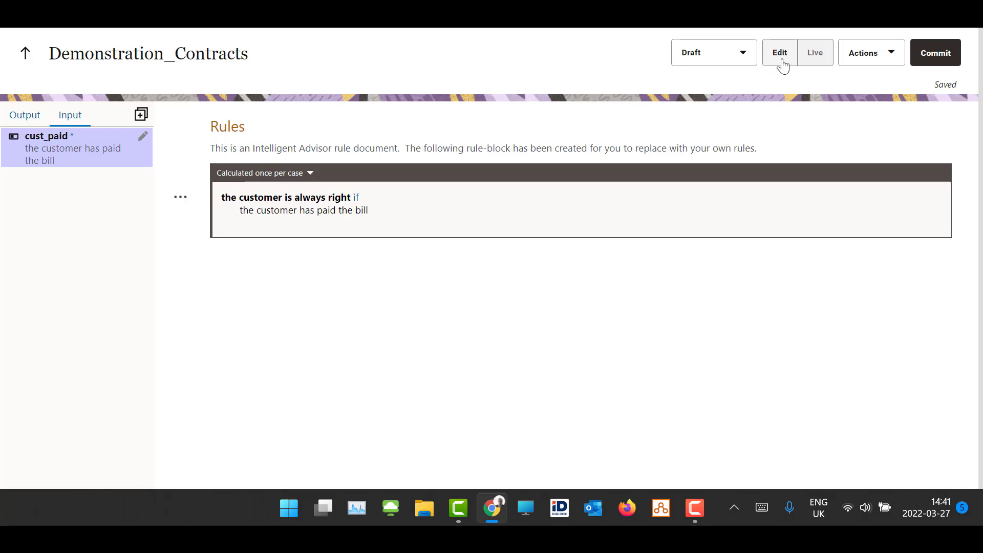
# Commit the project and open its page for invoking the rules via REST.
pyautogui.click(928, 59)
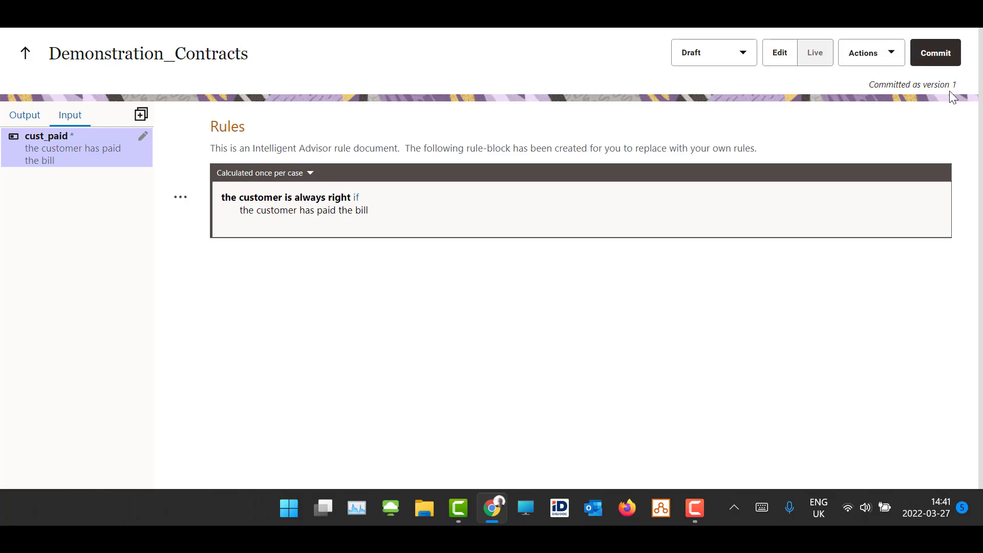
pyautogui.click(888, 52)
pyautogui.click(877, 120)
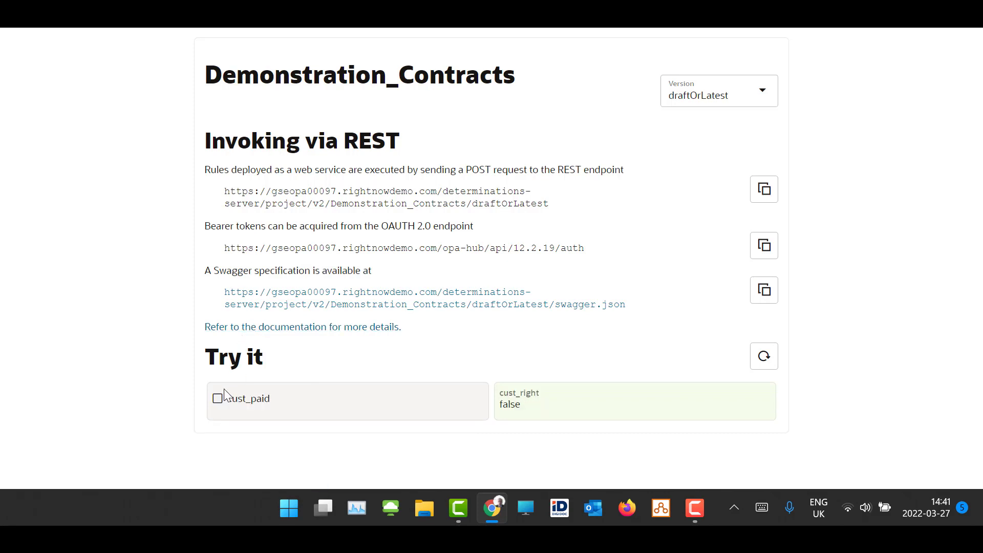
# Try the service with cust_paid on and off, and return to the project editor.
pyautogui.click(217, 400)
pyautogui.click(217, 399)
pyautogui.hotkey('ctrl', 'shift', 'Tab')
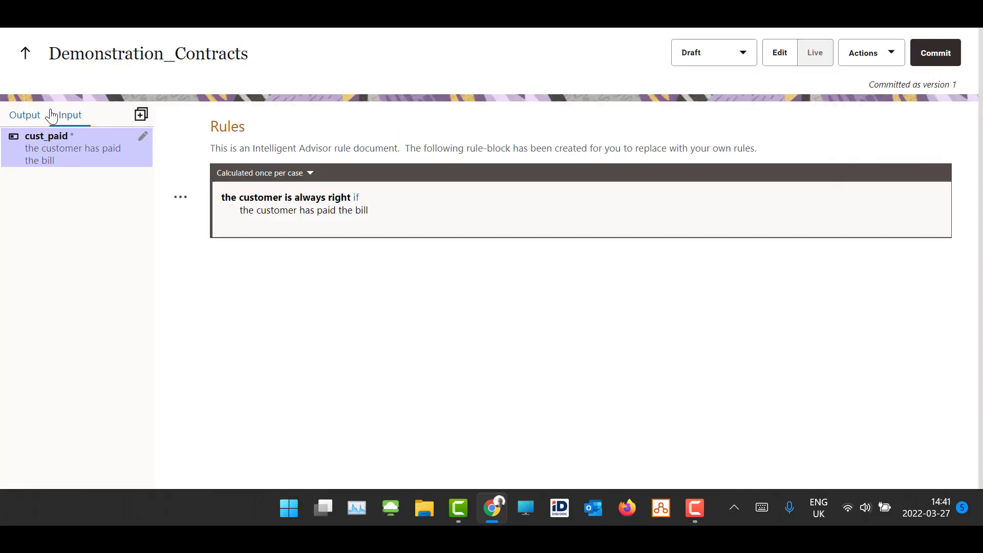
# Review the output mapping and the cust_paid input's mapping settings.
pyautogui.click(31, 118)
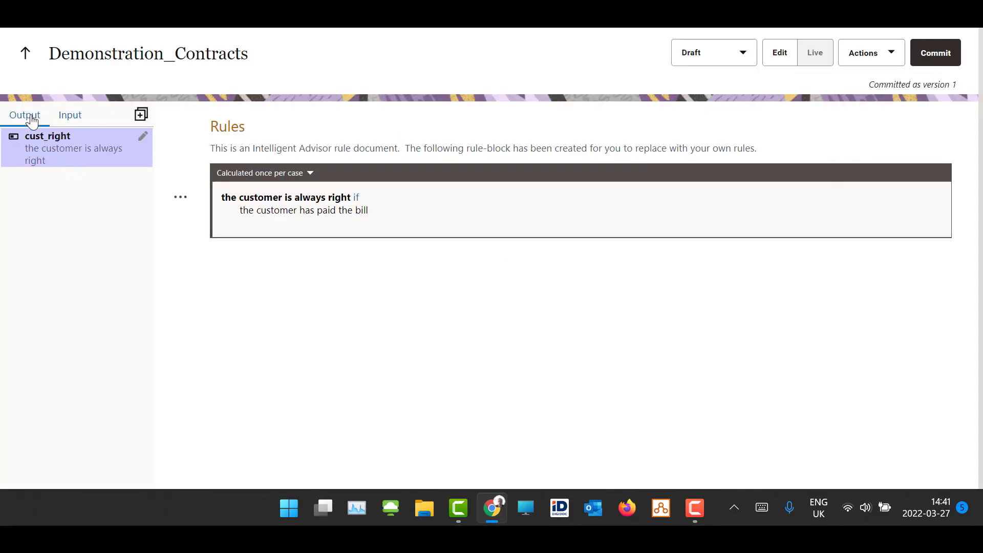
pyautogui.click(72, 117)
pyautogui.click(143, 136)
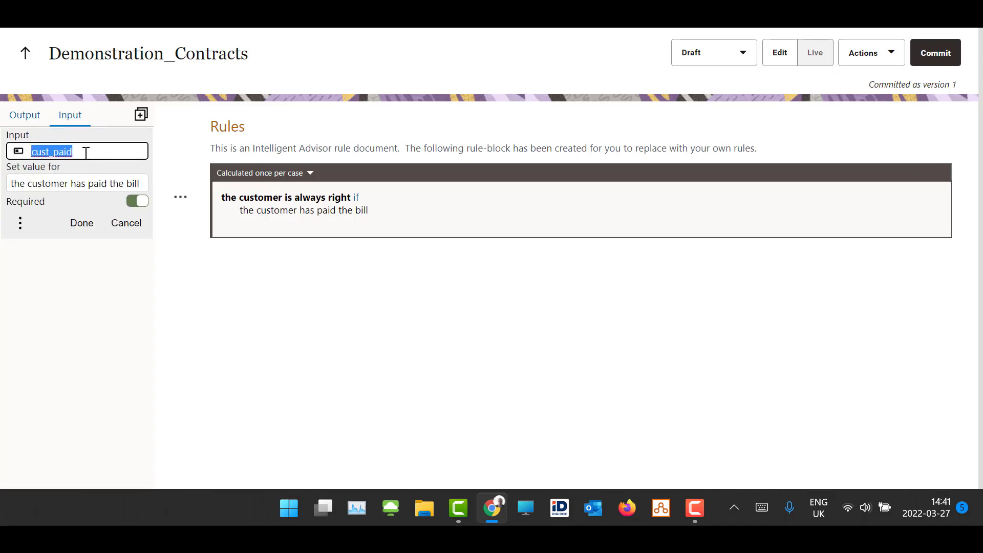
pyautogui.click(336, 284)
# Add a second rule to the rule block: "the total = the first attribute * the second attribute".
pyautogui.click(397, 210)
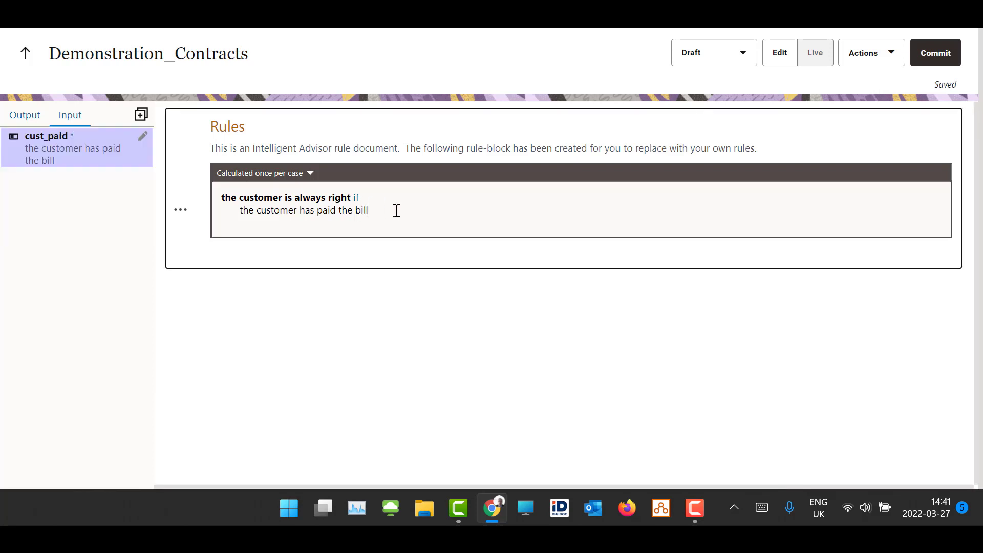
pyautogui.press('Return')
pyautogui.press('Return')
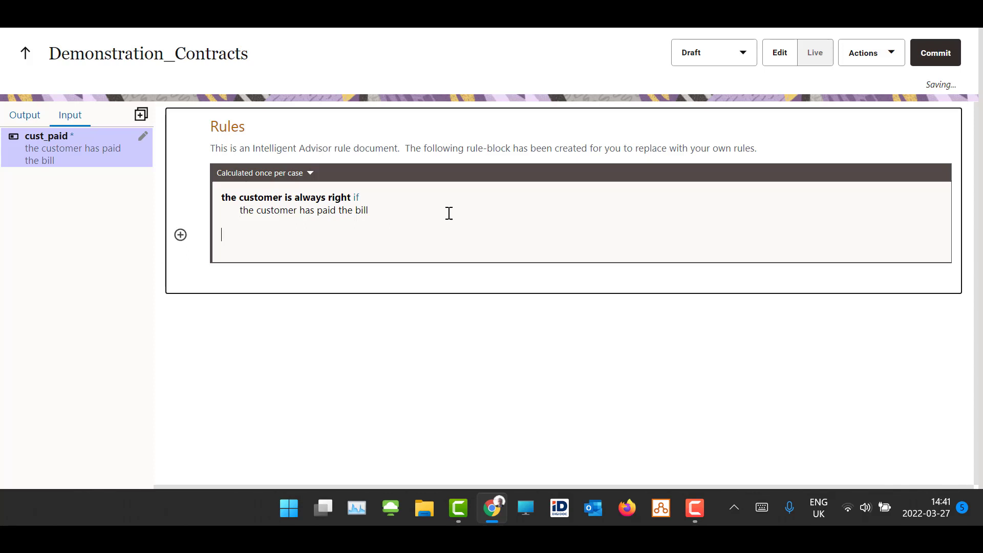
pyautogui.write('the')
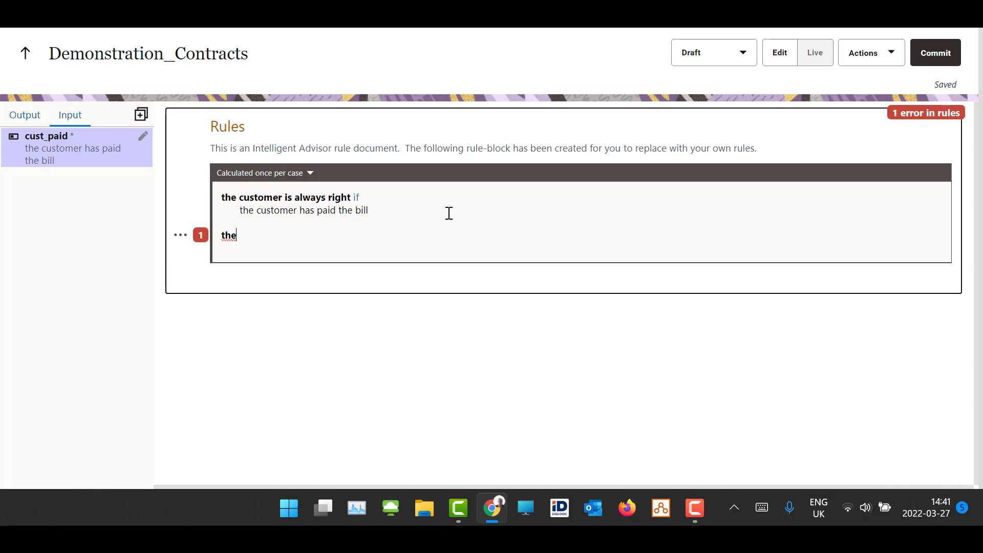
pyautogui.write(' total = the first attribute ')
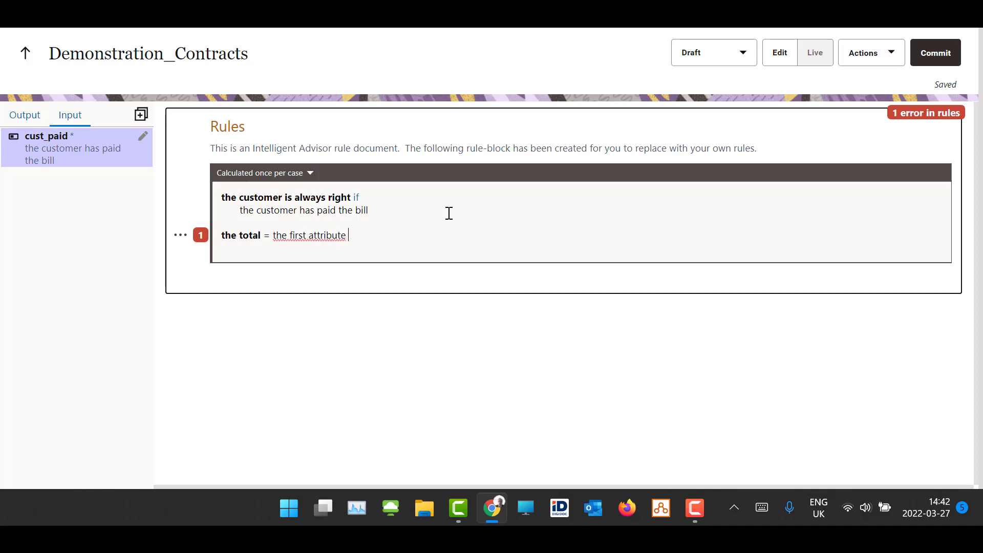
pyautogui.write('* the second at')
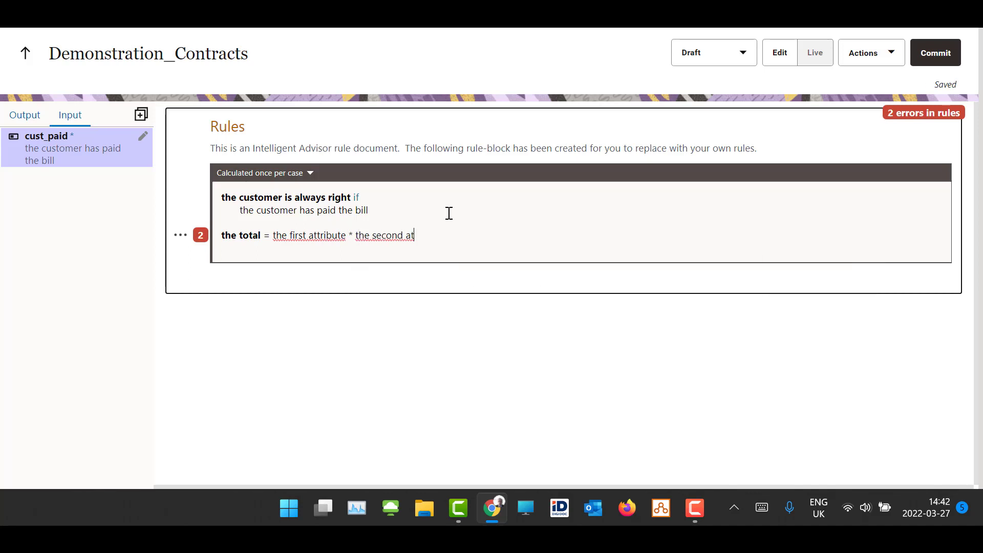
pyautogui.write('tribute')
# Add a required Number input named second_attr that sets the value for "the second attribute".
pyautogui.moveTo(402, 236); pyautogui.dragTo(364, 235)
pyautogui.hotkey('ctrl', 'c')
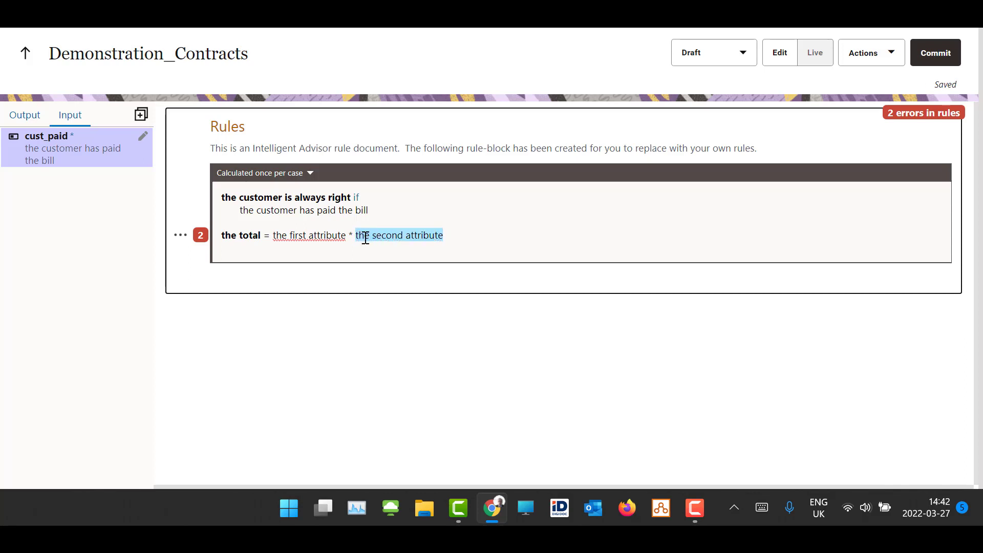
pyautogui.click(140, 114)
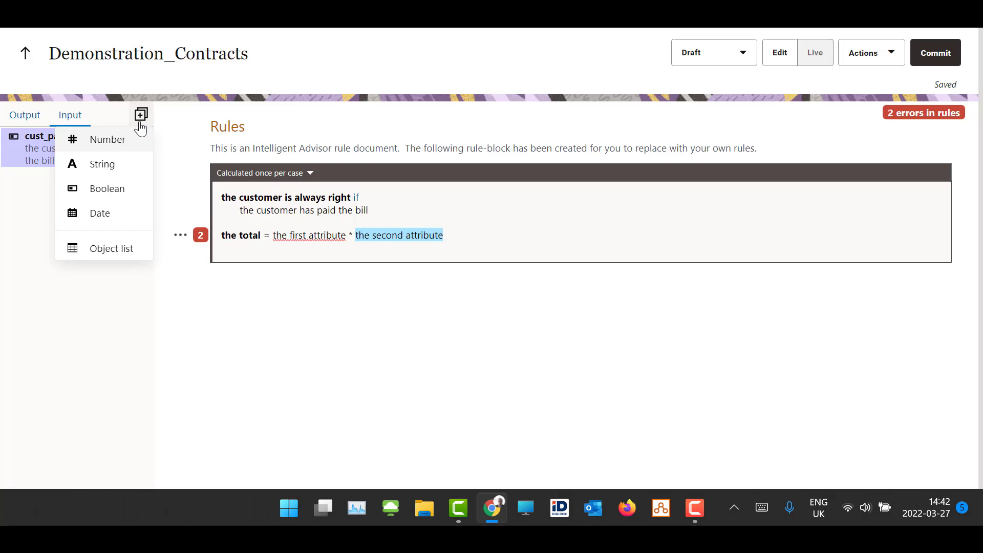
pyautogui.click(109, 140)
pyautogui.click(70, 182)
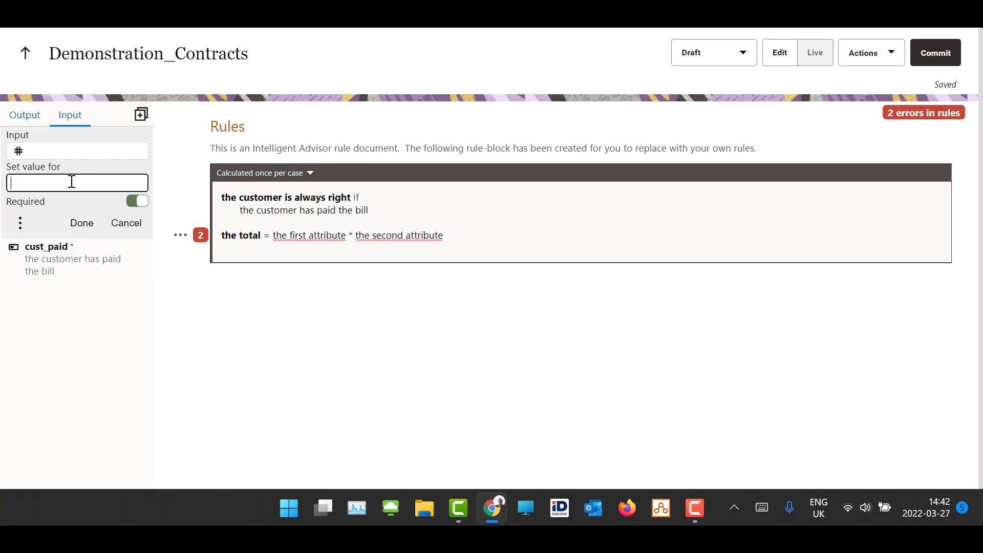
pyautogui.hotkey('ctrl', 'v')
pyautogui.click(72, 154)
pyautogui.write('sec')
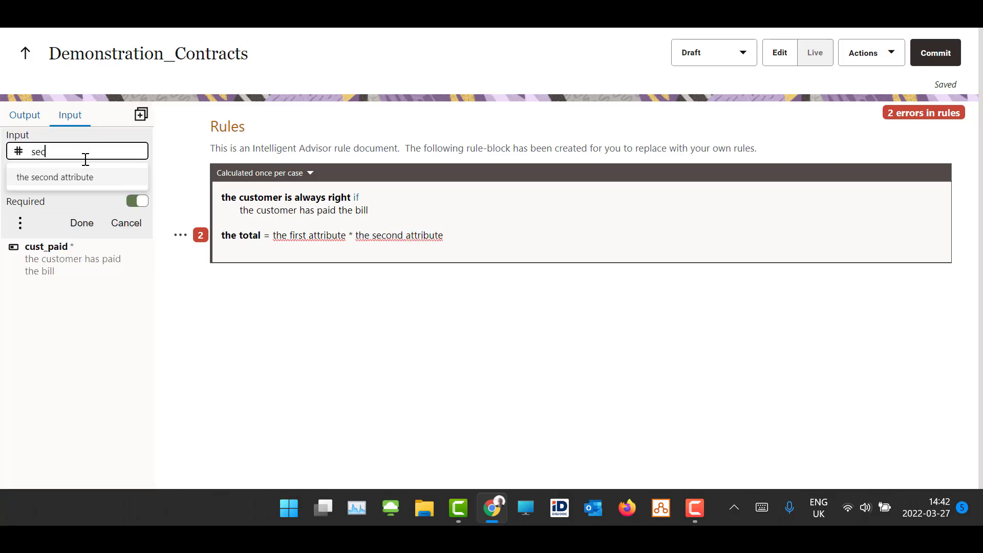
pyautogui.write('ond_a')
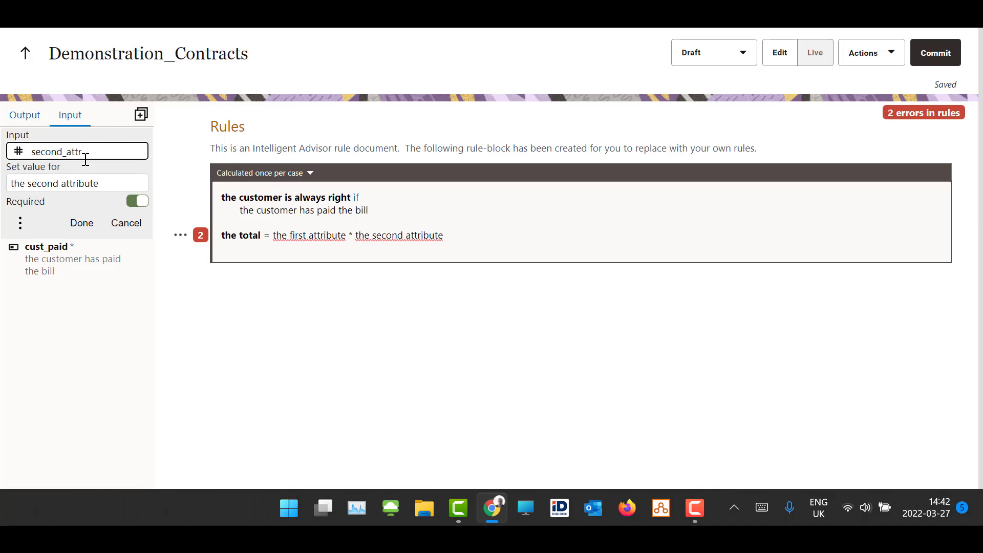
pyautogui.write('ttr')
pyautogui.click(82, 223)
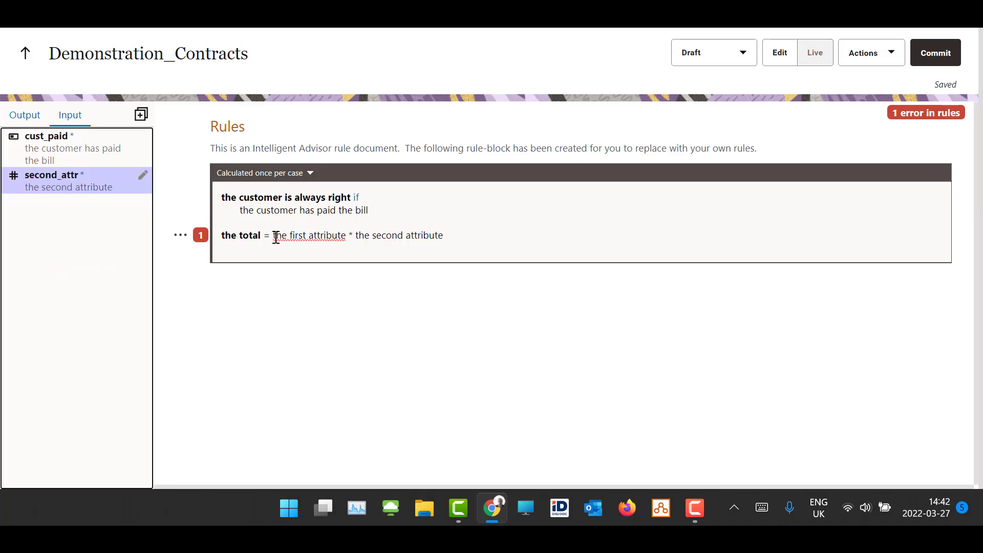
# Add a required Number input named first_attr that sets the value for "the first attribute".
pyautogui.moveTo(274, 237); pyautogui.dragTo(347, 236)
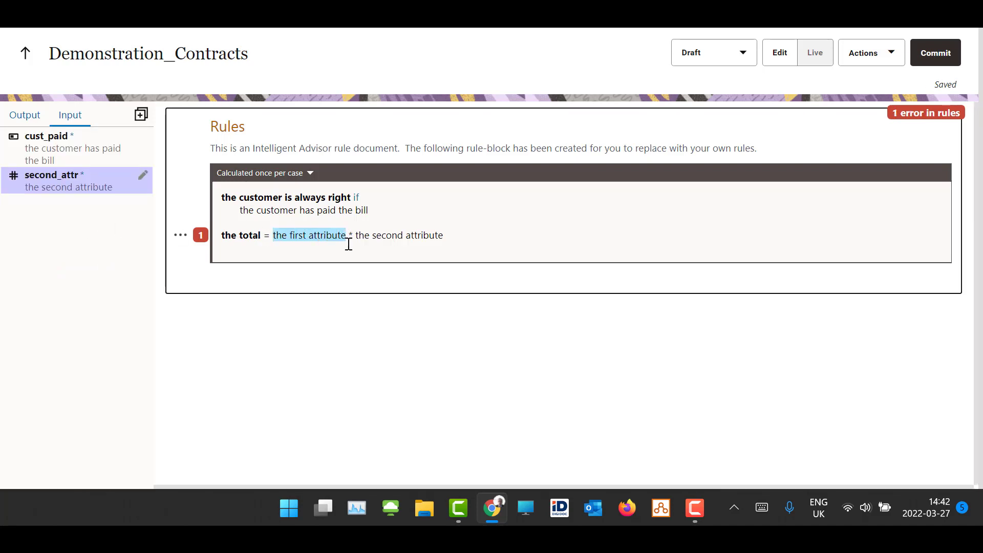
pyautogui.click(141, 115)
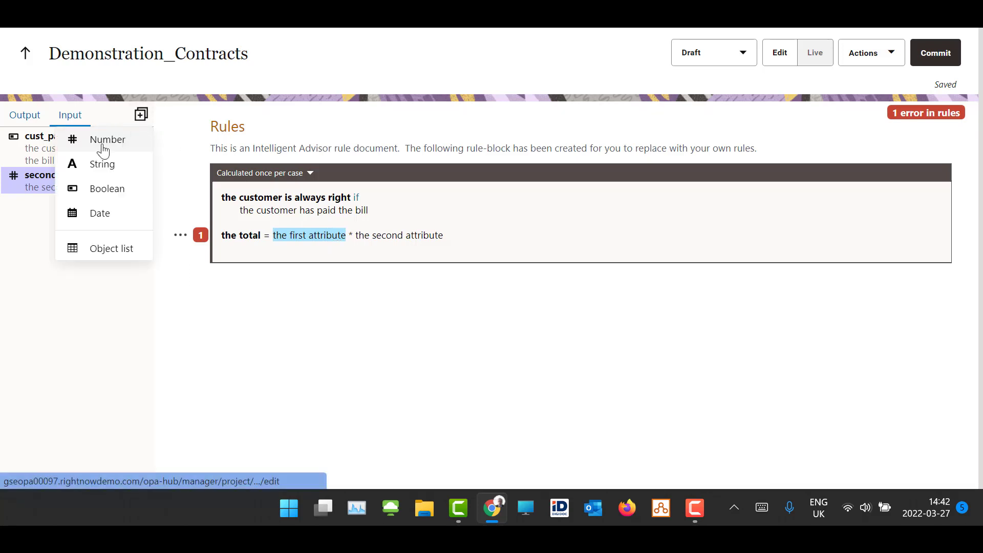
pyautogui.click(103, 142)
pyautogui.click(72, 182)
pyautogui.click(66, 150)
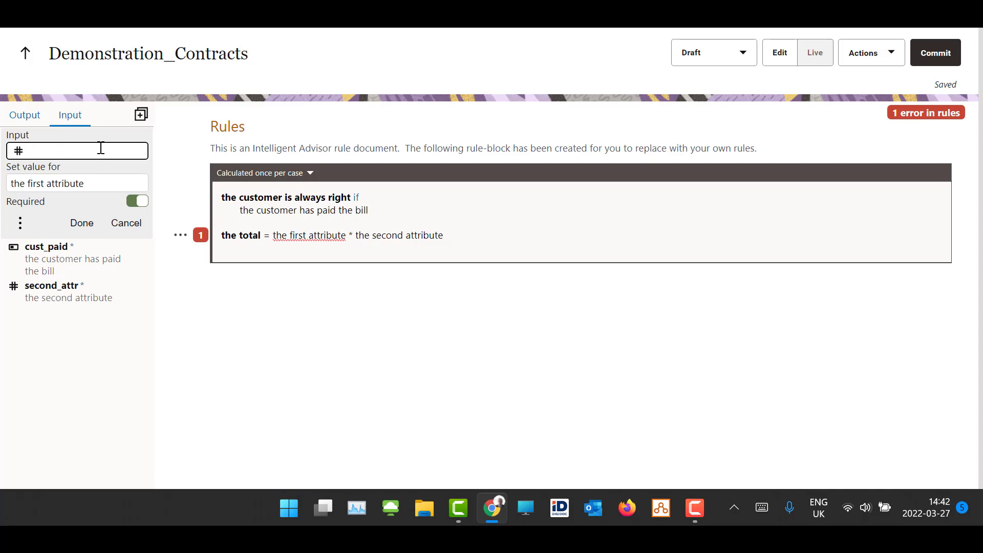
pyautogui.write('first')
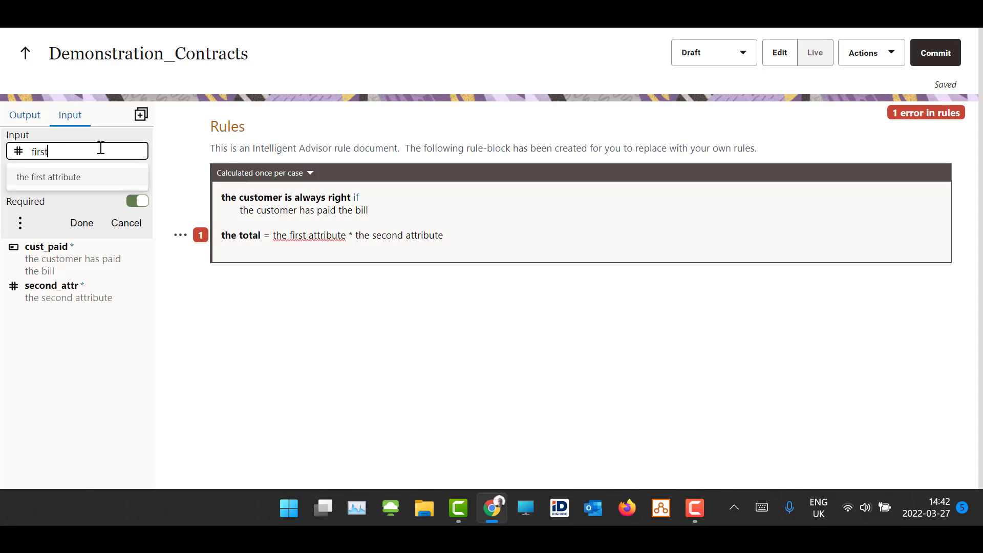
pyautogui.write('_attr')
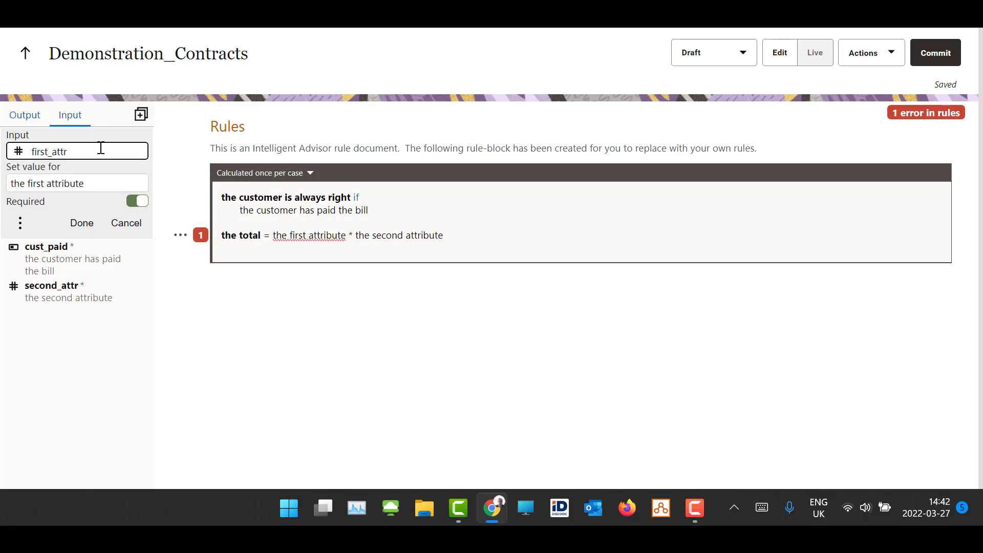
pyautogui.click(81, 223)
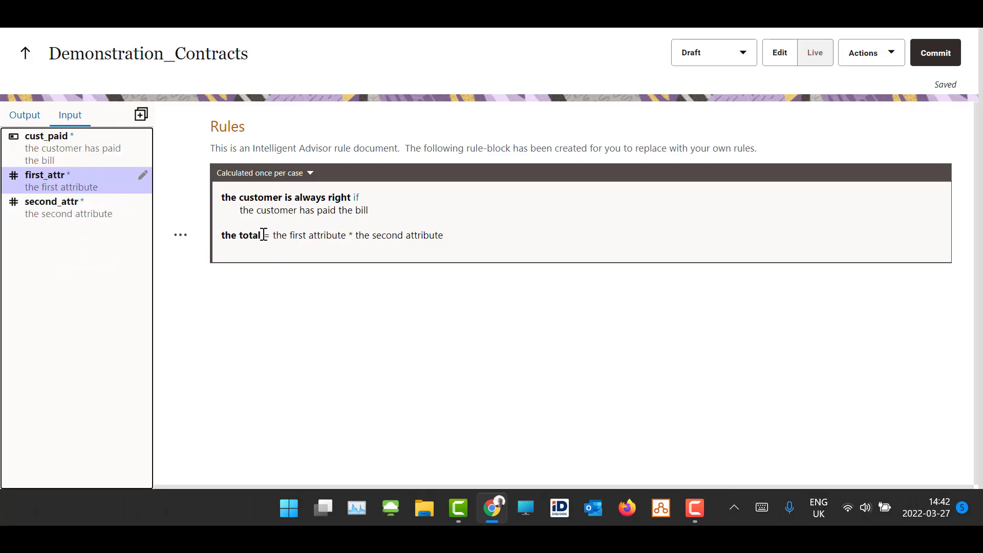
# Add a Number output named total that gets its value from "the total".
pyautogui.moveTo(264, 235); pyautogui.dragTo(215, 234)
pyautogui.hotkey('ctrl', 'c')
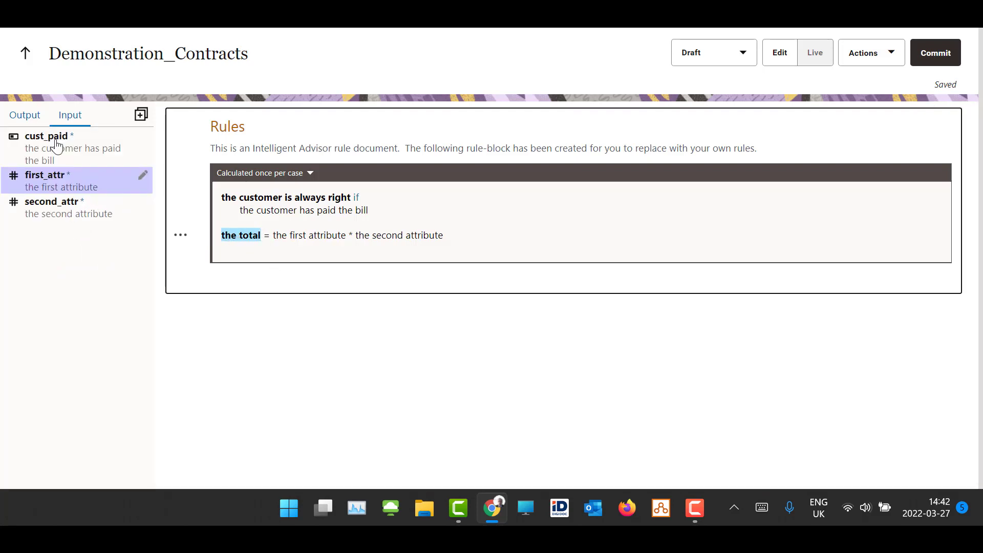
pyautogui.click(20, 116)
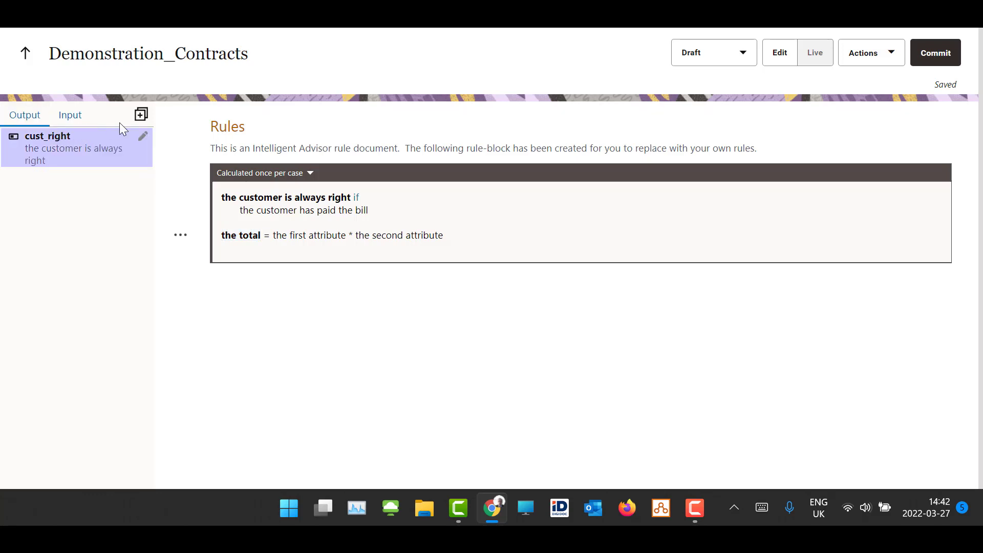
pyautogui.click(141, 114)
pyautogui.click(120, 140)
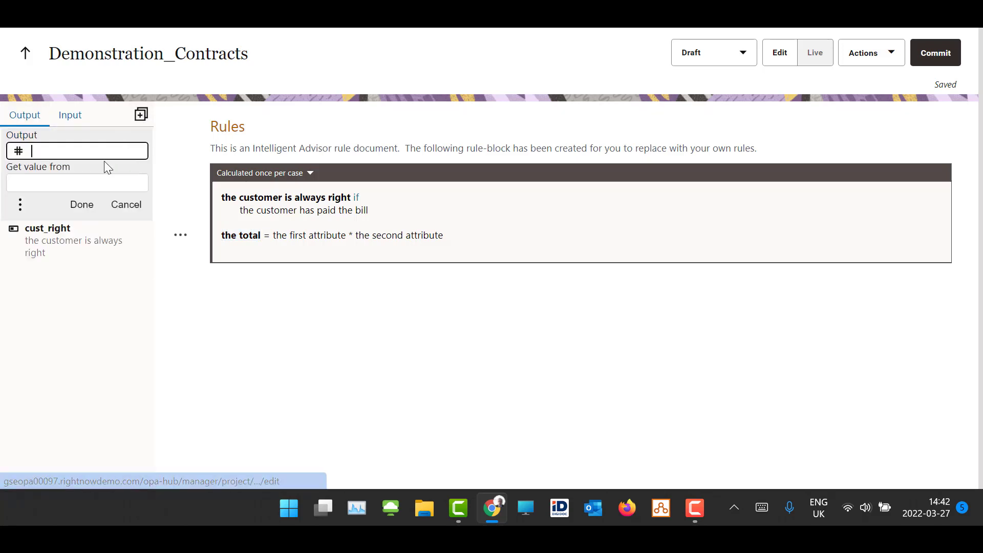
pyautogui.click(82, 180)
pyautogui.hotkey('ctrl', 'v')
pyautogui.click(61, 149)
pyautogui.write('t')
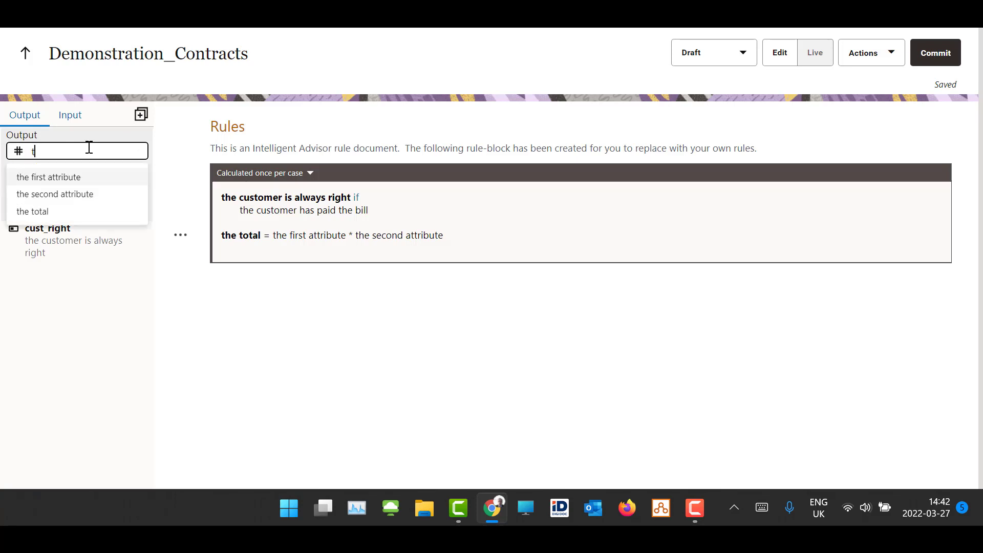
pyautogui.write('otal')
pyautogui.press('Tab')
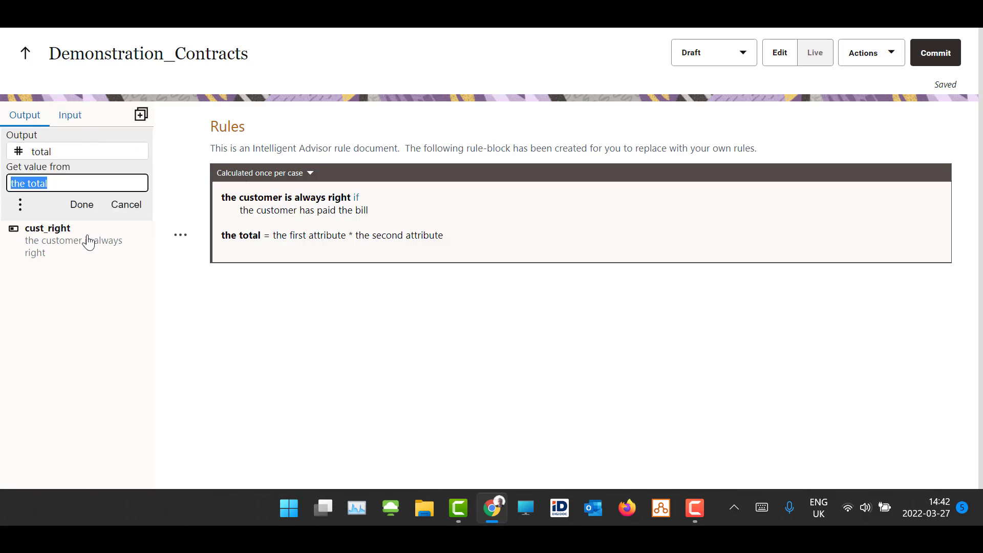
pyautogui.click(80, 205)
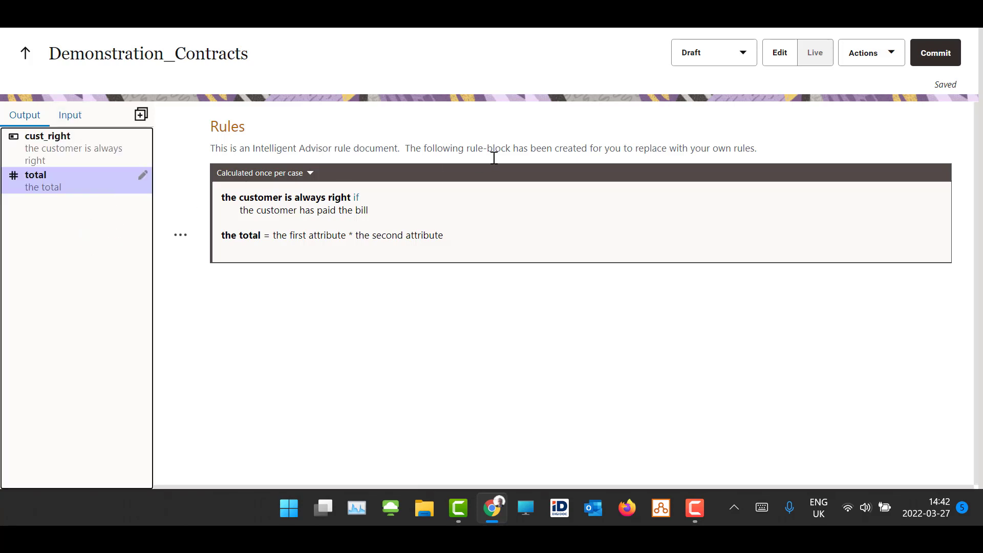
# Test the rules live with first_attr set to 12 and second_attr set to 12, and return to editing.
pyautogui.click(818, 59)
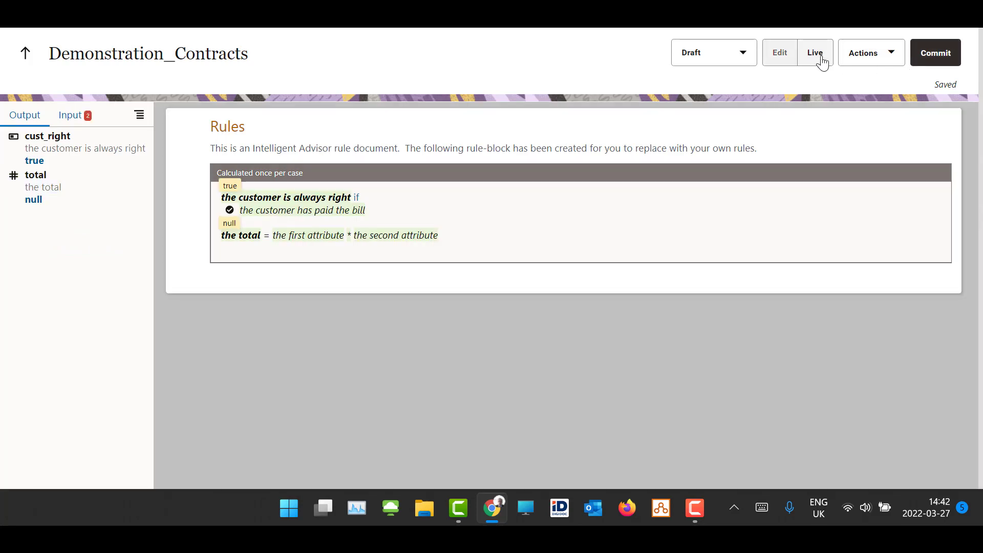
pyautogui.click(70, 115)
pyautogui.click(69, 200)
pyautogui.write('12')
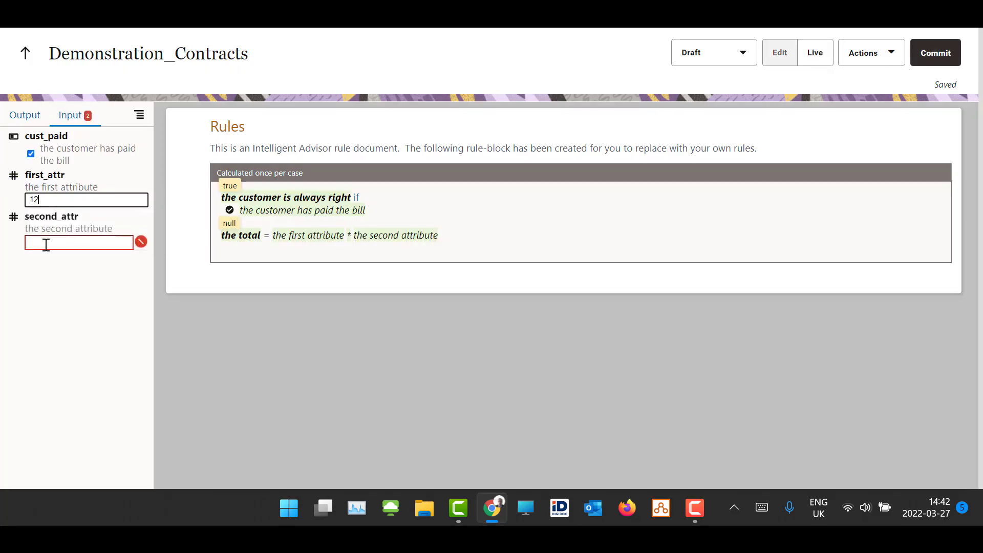
pyautogui.click(45, 242)
pyautogui.write('12')
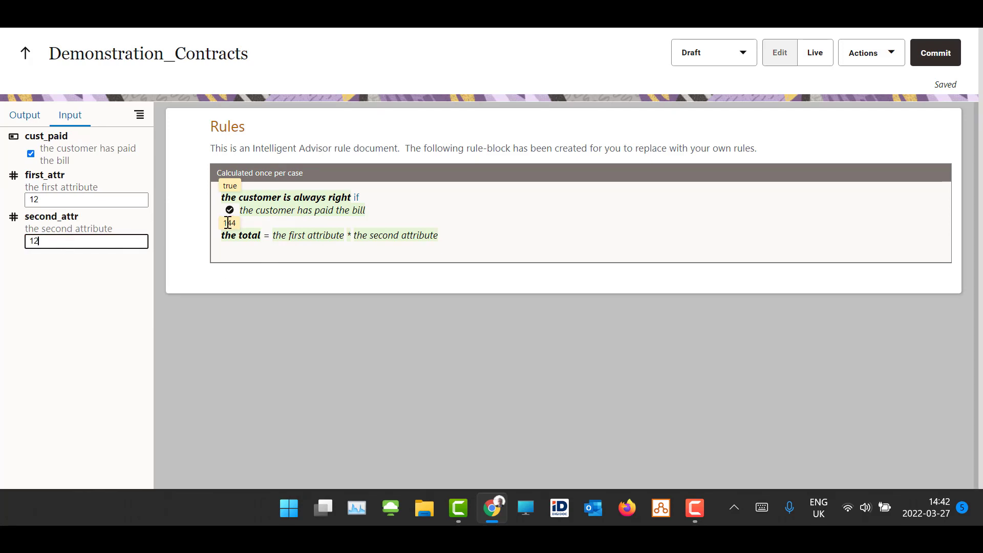
pyautogui.click(778, 54)
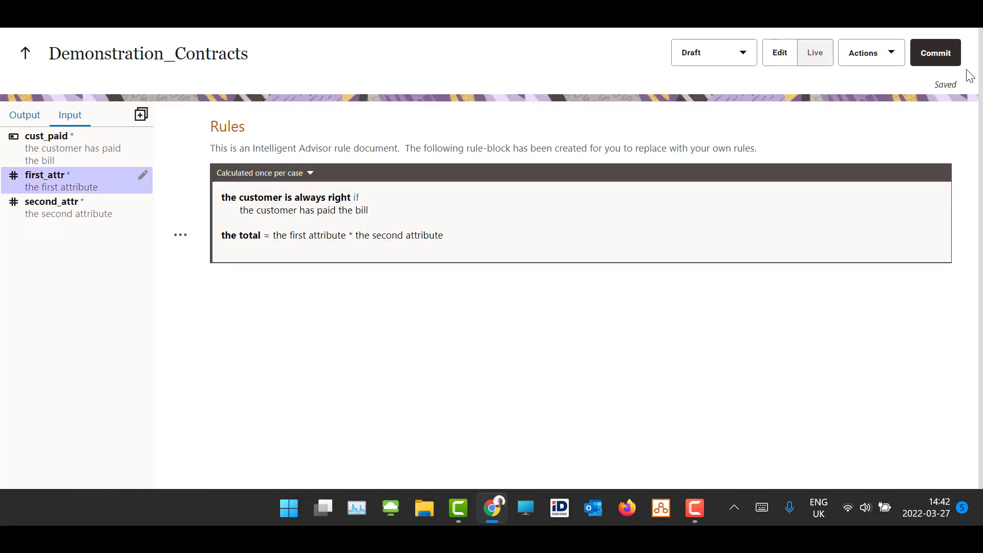
# Commit the updated project and open its page for invoking the rules via REST.
pyautogui.click(933, 61)
pyautogui.click(872, 64)
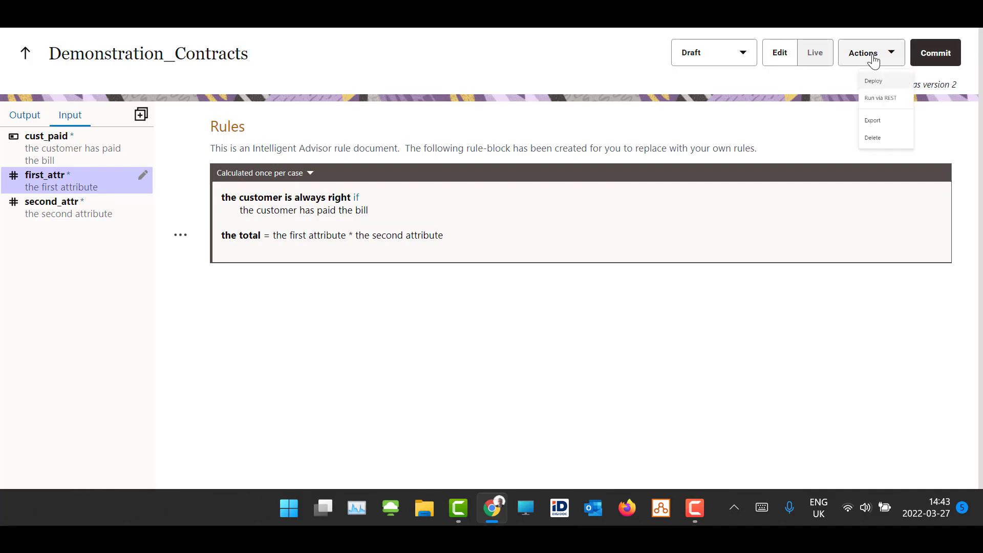
pyautogui.click(895, 122)
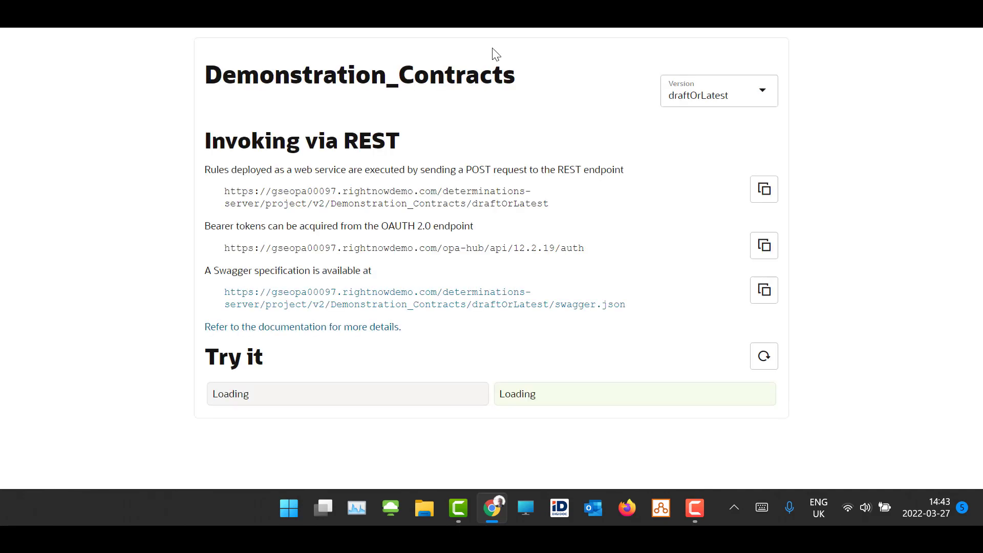
# Try the service with cust_paid off, first_attr set to 12 and second_attr set to 23.
pyautogui.scroll(-1, 493, 54)
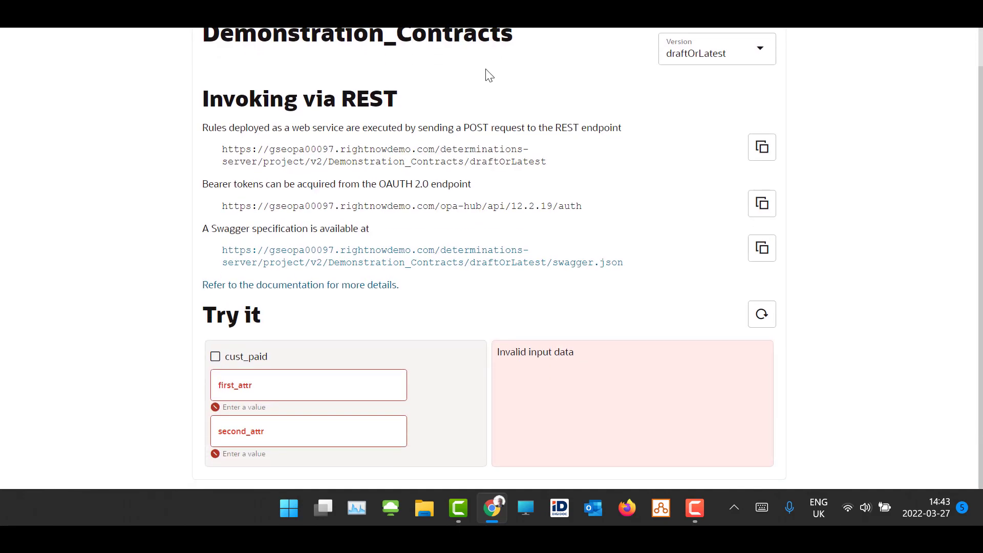
pyautogui.click(215, 358)
pyautogui.click(215, 358)
pyautogui.click(290, 385)
pyautogui.write('12')
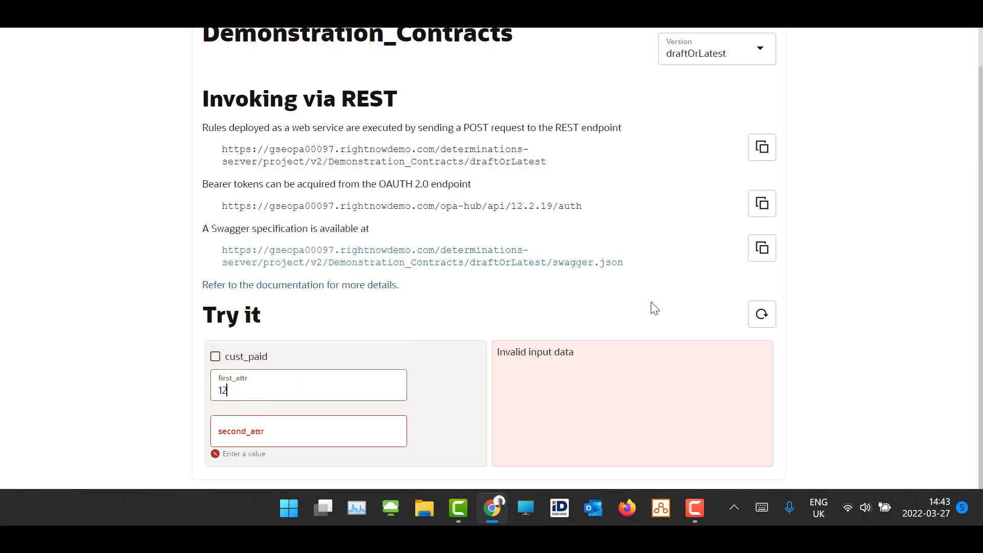
pyautogui.press('Tab')
pyautogui.write('23')
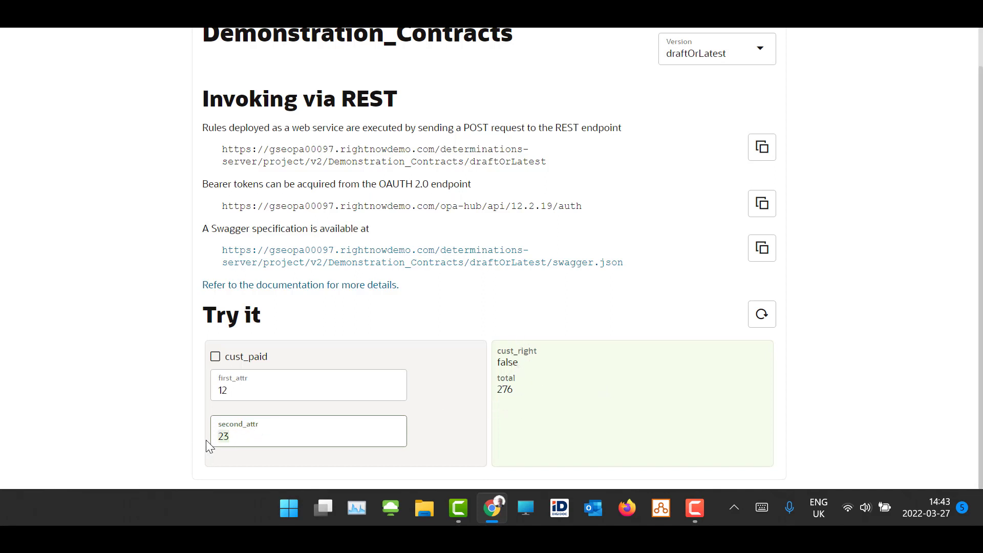
# Clear the second_attr and first_attr values in the service test form.
pyautogui.press('BackSpace')
pyautogui.press('BackSpace')
pyautogui.click(241, 386)
pyautogui.press('BackSpace')
pyautogui.press('BackSpace')
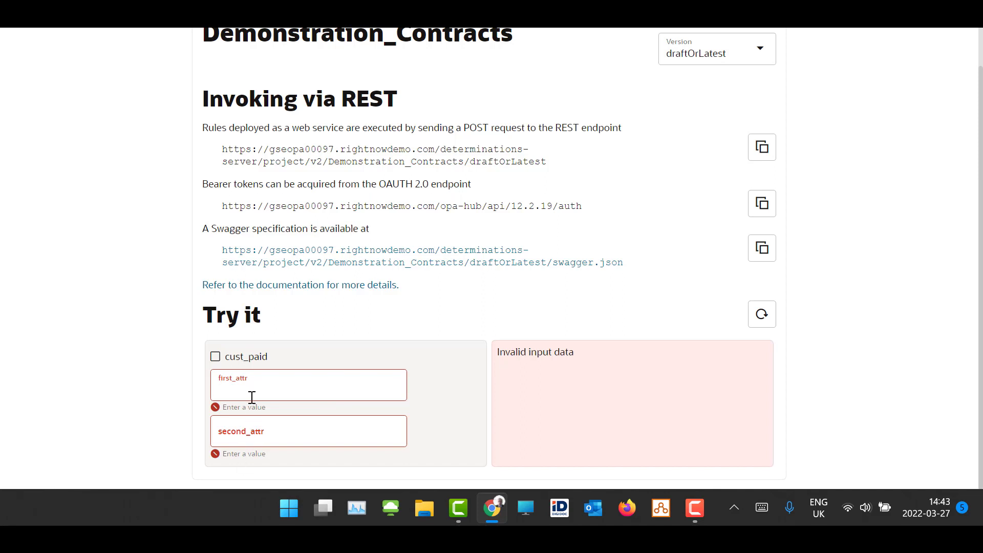
# Try the service with cust_paid off, first_attr set to 10 and second_attr set to 12.
pyautogui.write('10')
pyautogui.click(251, 435)
pyautogui.write('12')
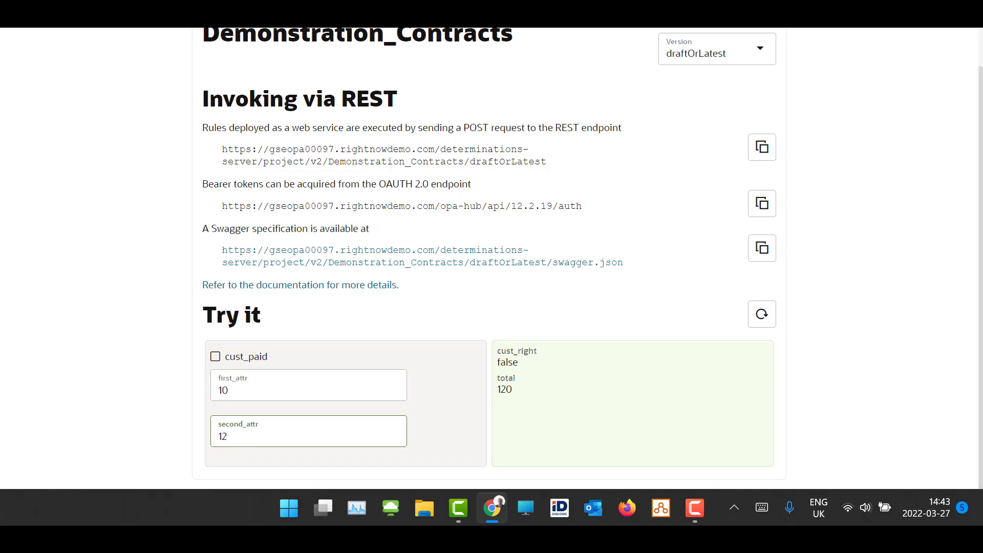
# Return to the project's rule document and break the rule block below the total calculation rule.
pyautogui.hotkey('ctrl', 'shift', 'Tab')
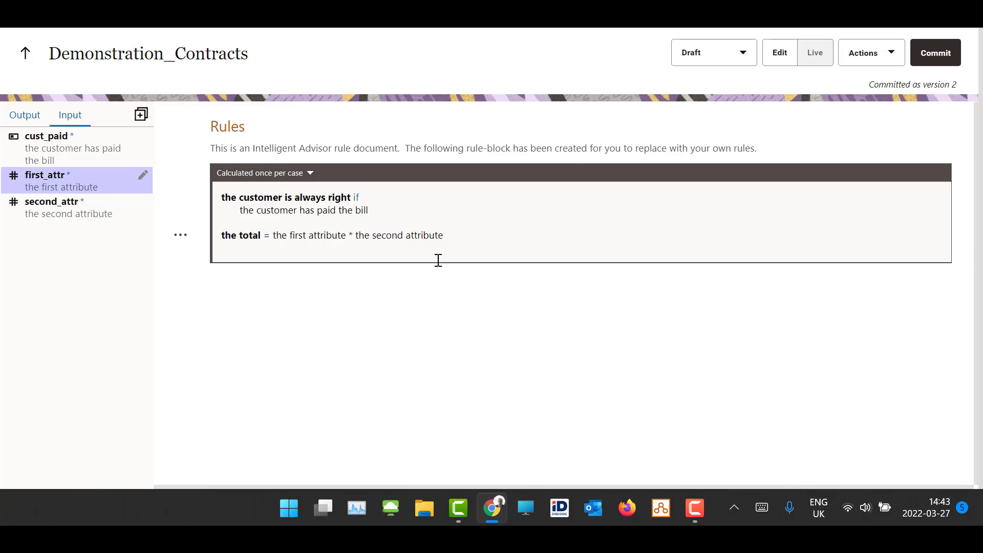
pyautogui.click(474, 246)
pyautogui.press('Return')
pyautogui.press('Return')
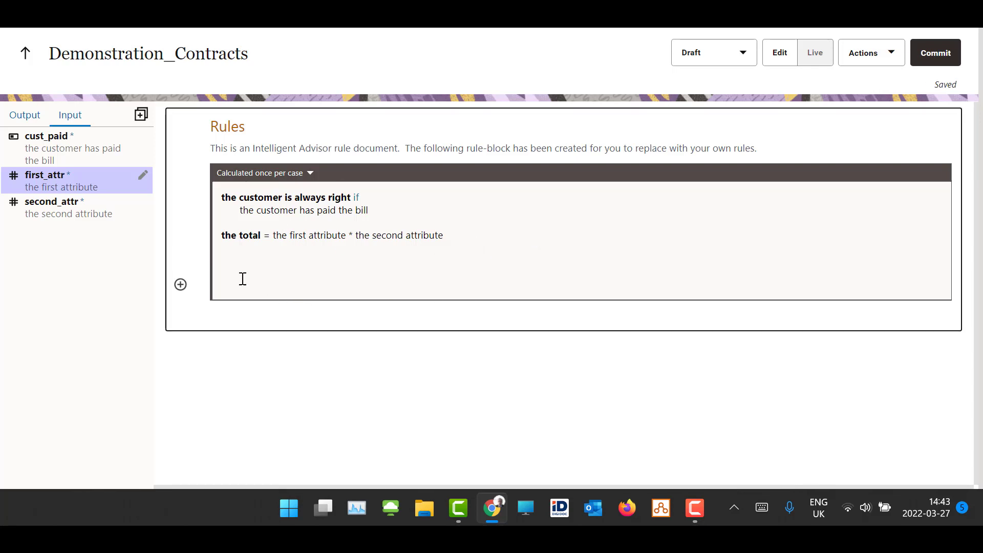
pyautogui.click(179, 287)
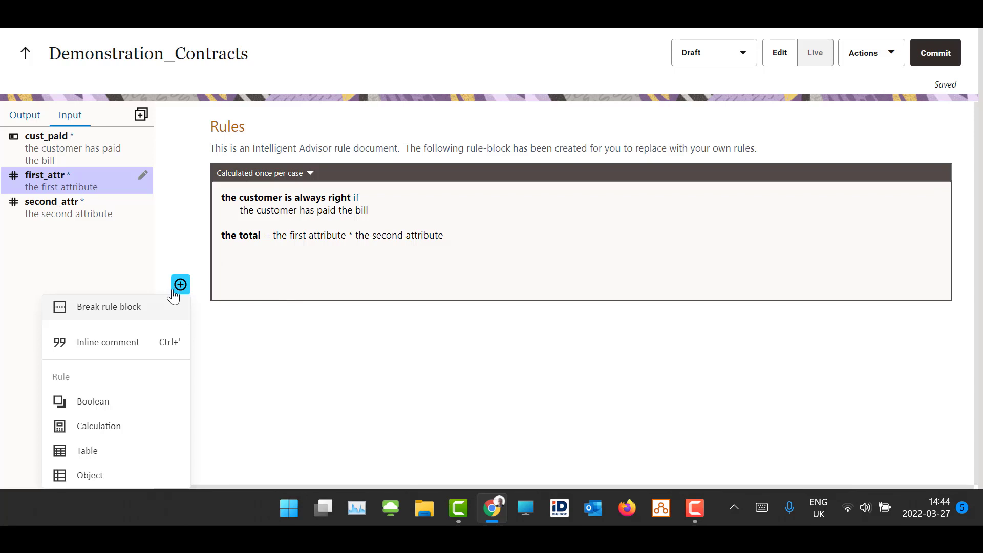
pyautogui.click(126, 310)
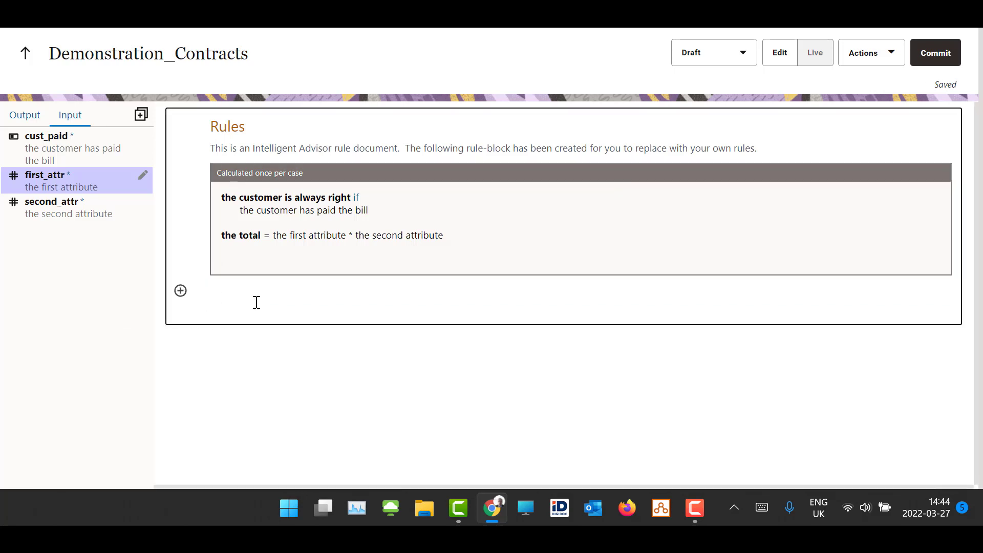
# Add an empty rule block on a new line beneath the existing rule block.
pyautogui.press('Return')
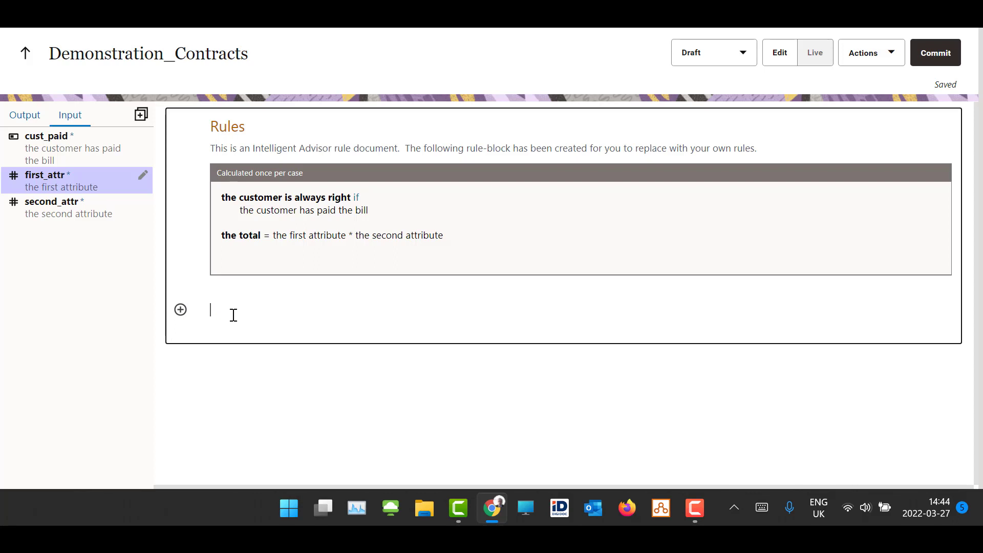
pyautogui.click(181, 311)
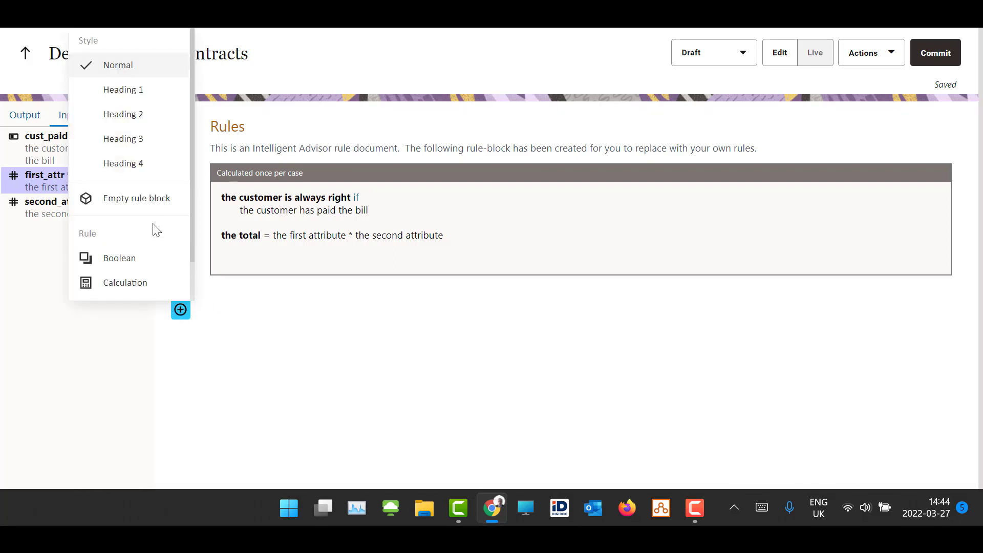
pyautogui.click(149, 208)
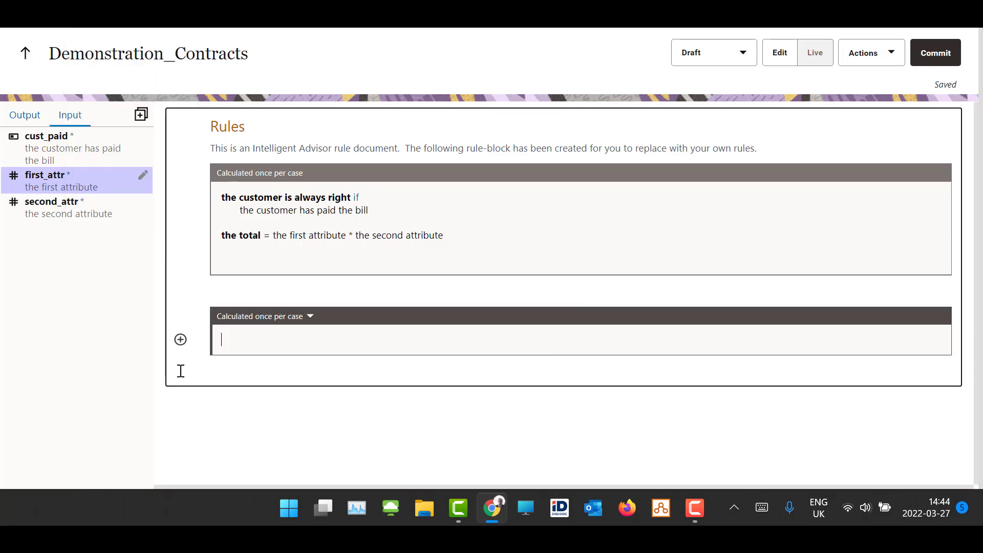
# Insert an object rule in the new block, name its list the products, and delete the condition column.
pyautogui.click(180, 339)
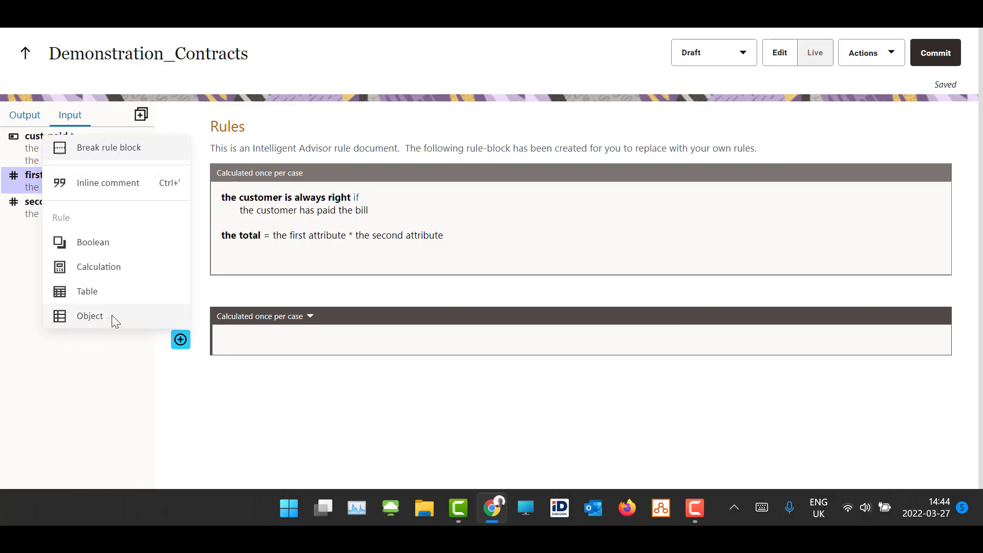
pyautogui.click(90, 316)
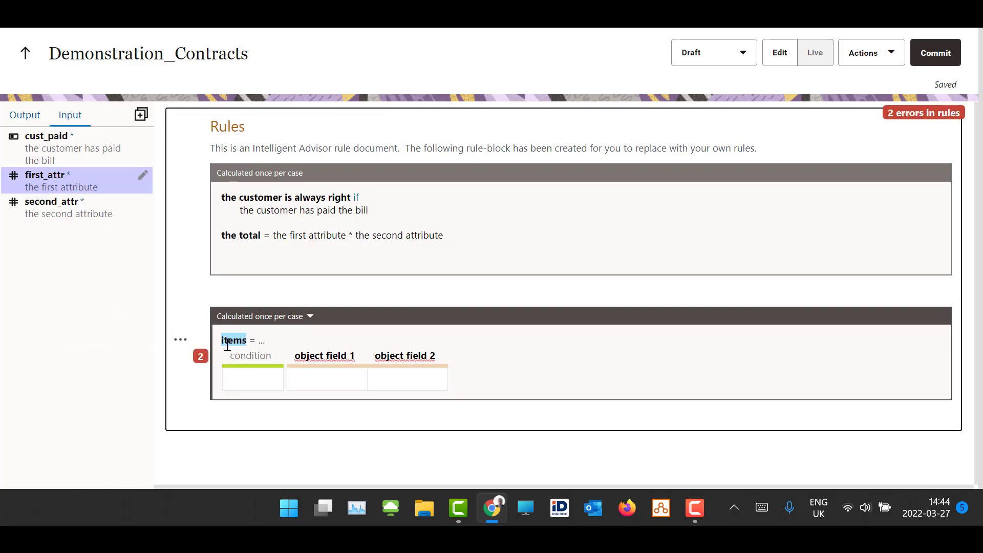
pyautogui.write('the product')
pyautogui.click(252, 356)
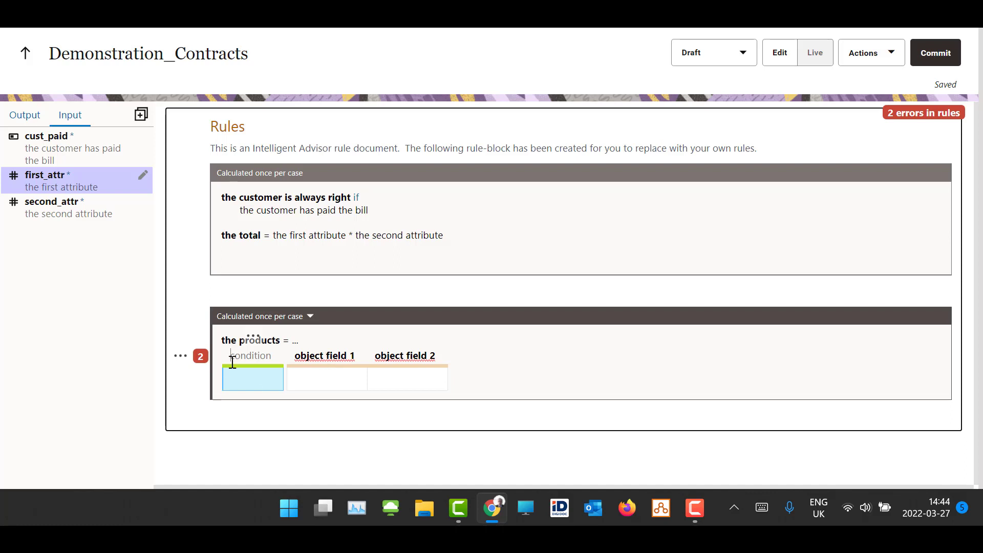
pyautogui.click(253, 336)
pyautogui.click(217, 434)
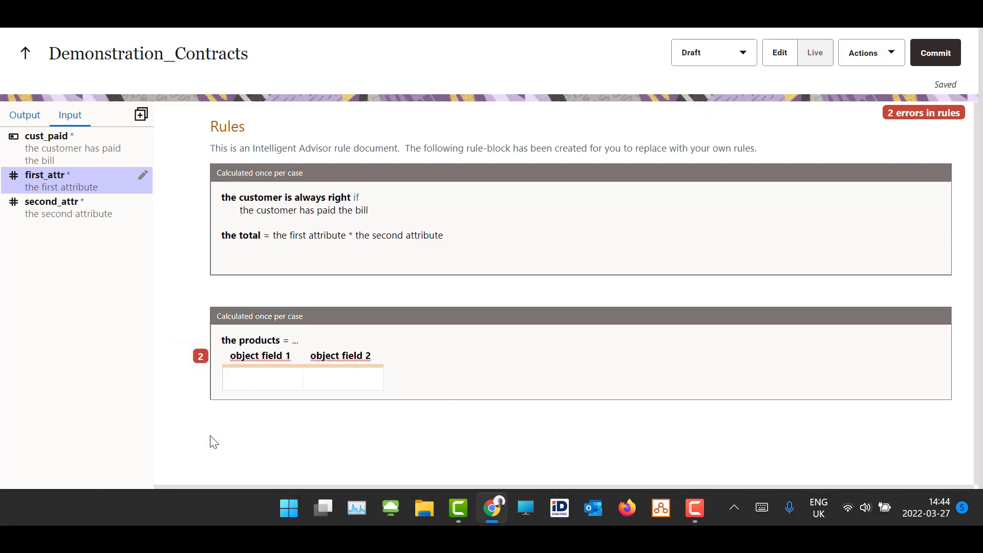
# Name the two object fields the product name and the product price, and check the errors reported for the rule.
pyautogui.moveTo(231, 354); pyautogui.dragTo(297, 355)
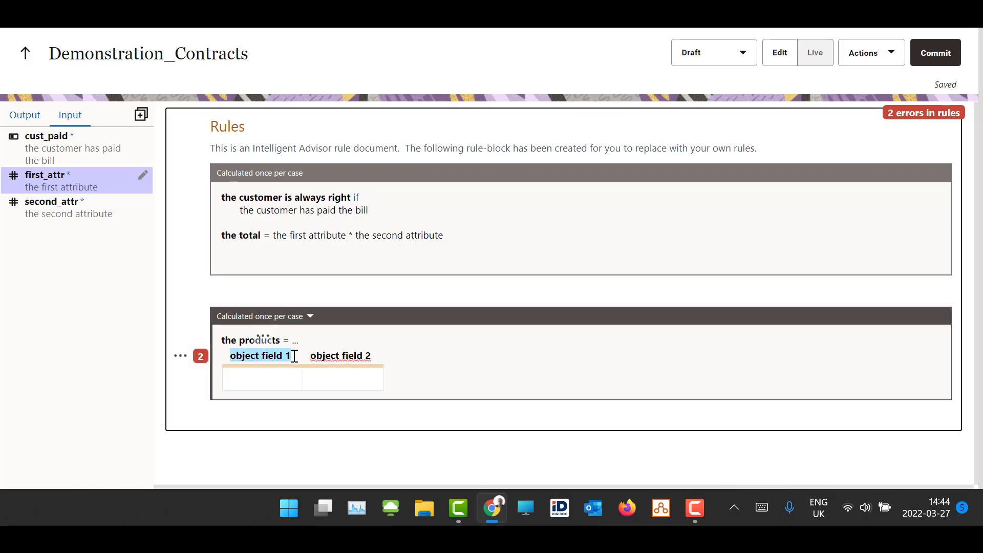
pyautogui.write('the product name')
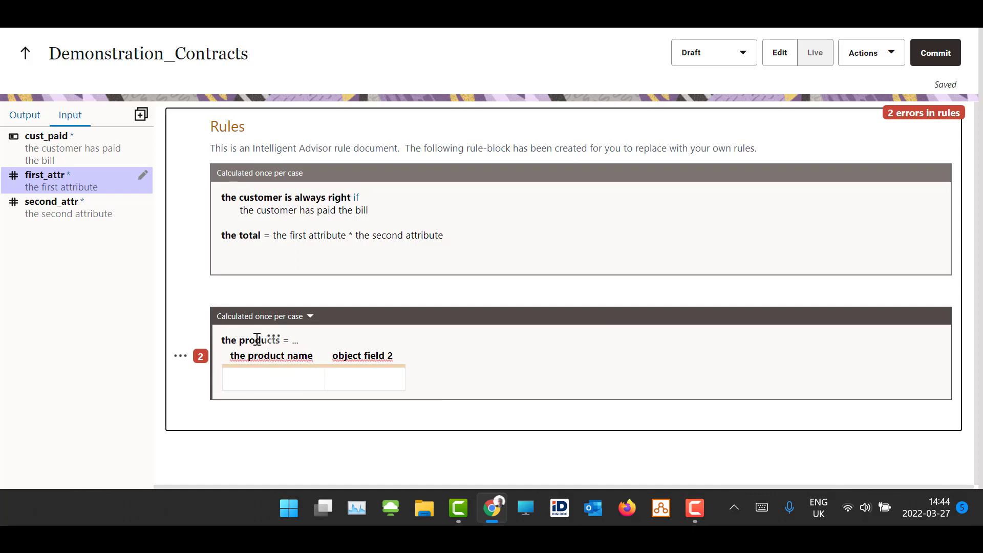
pyautogui.moveTo(331, 355); pyautogui.dragTo(403, 356)
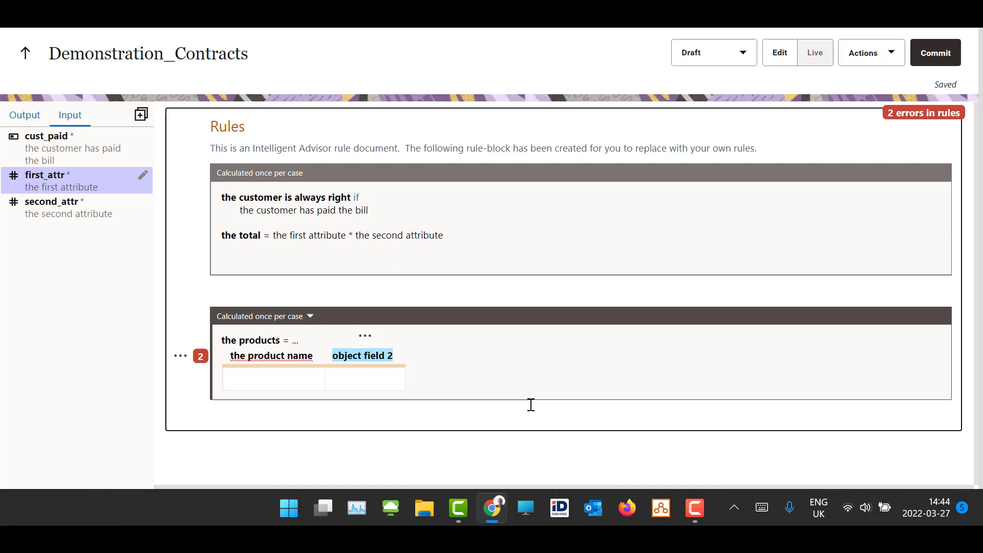
pyautogui.write('the product ')
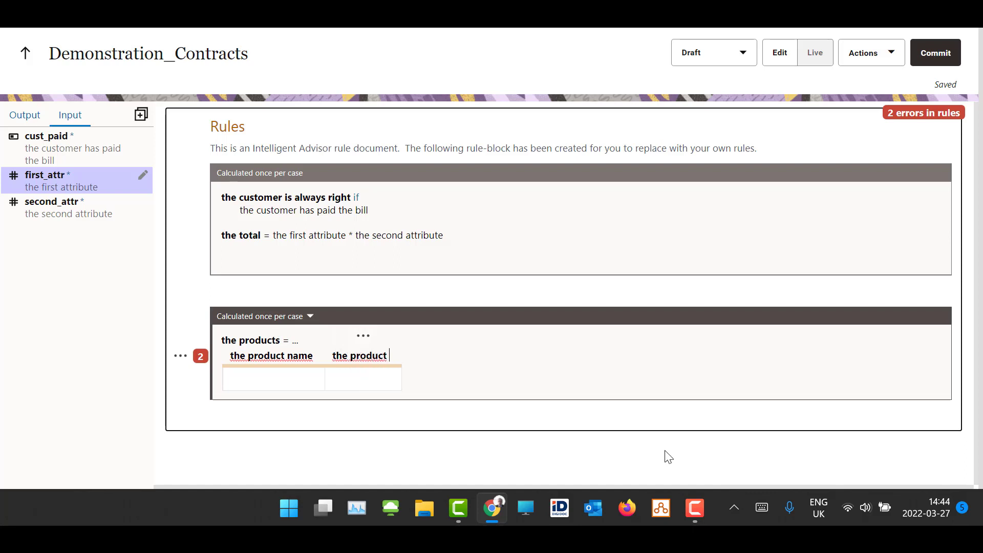
pyautogui.write('price')
pyautogui.click(201, 359)
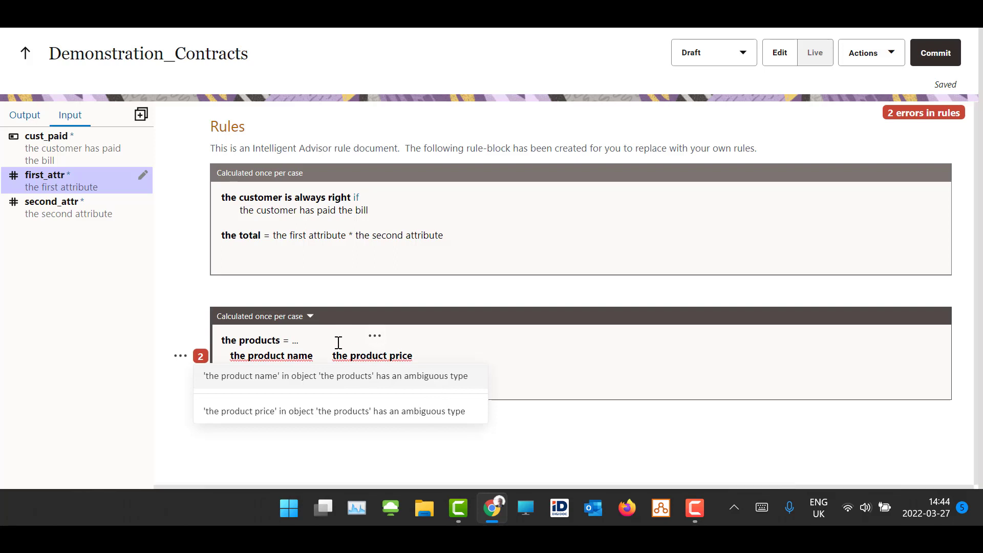
pyautogui.click(602, 369)
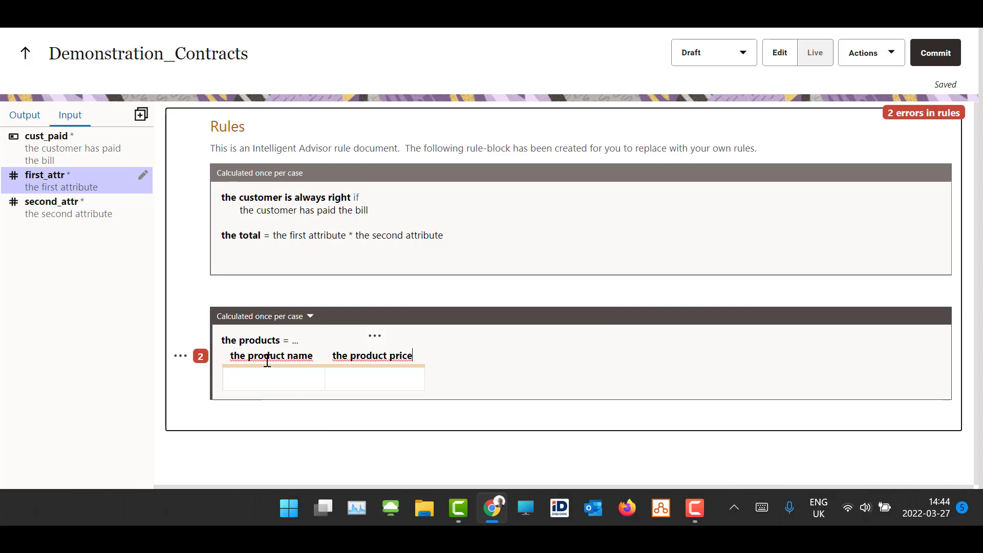
# Copy the product name field text and add an object list output named products that gets its value from the products.
pyautogui.moveTo(232, 357); pyautogui.dragTo(314, 356)
pyautogui.hotkey('ctrl', 'c')
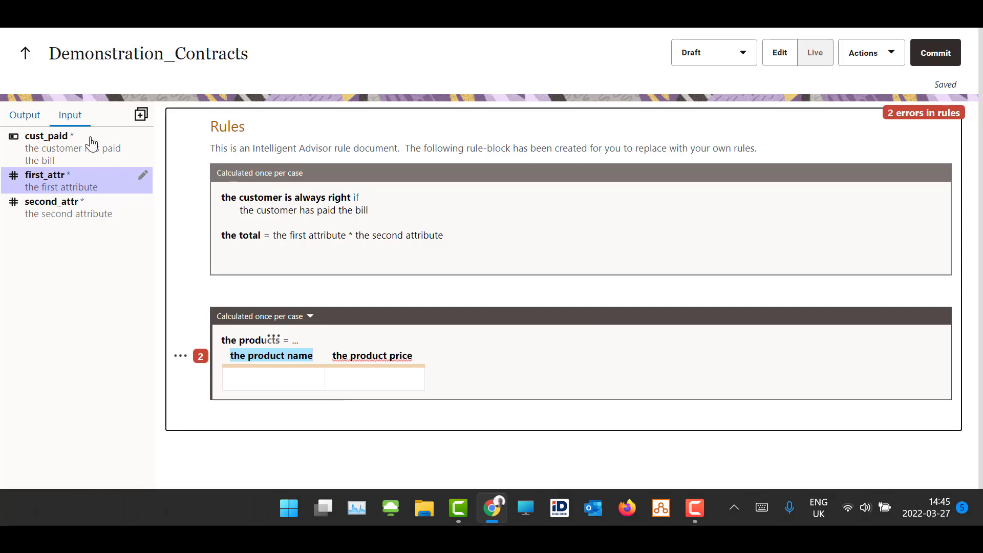
pyautogui.click(25, 116)
pyautogui.click(141, 113)
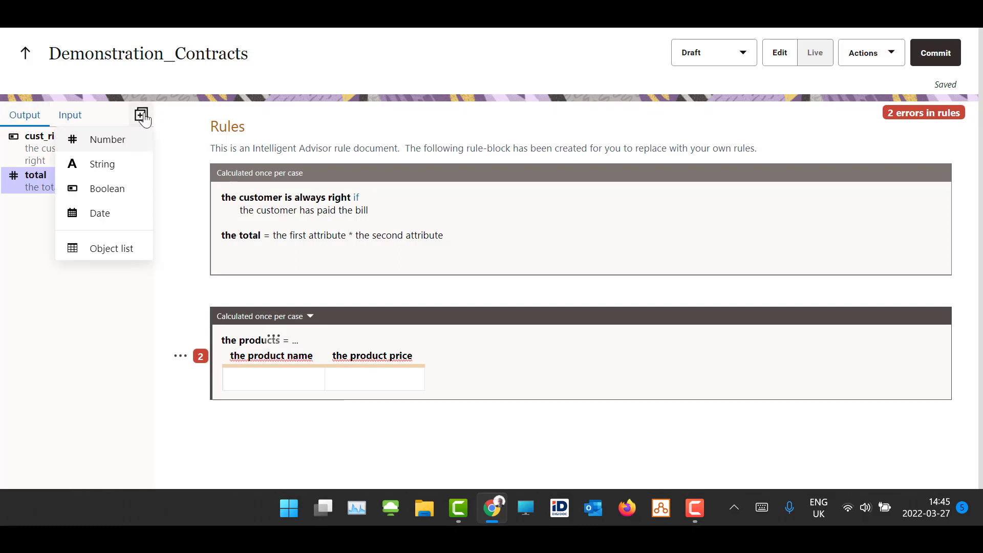
pyautogui.click(105, 248)
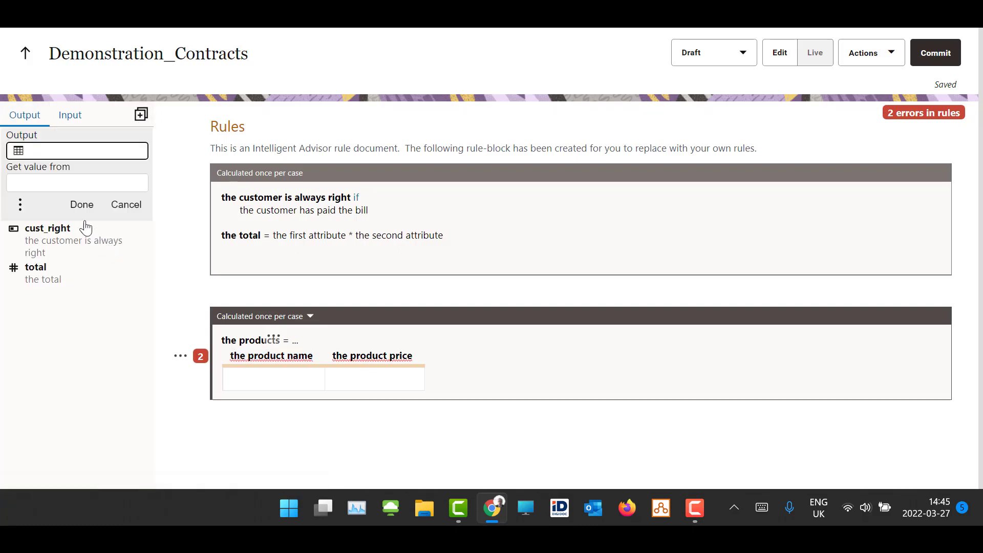
pyautogui.write('produc')
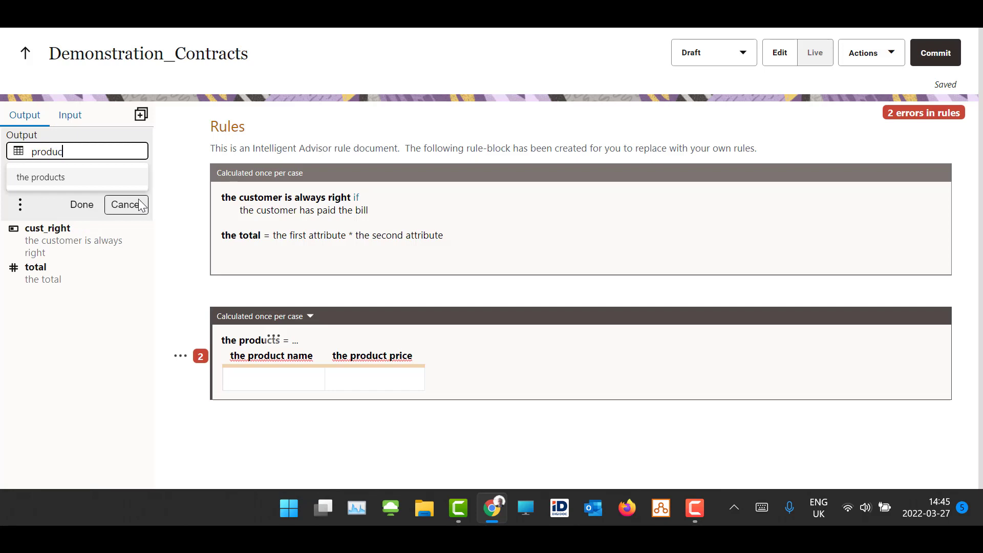
pyautogui.write('ts')
pyautogui.press('Return')
pyautogui.write('the')
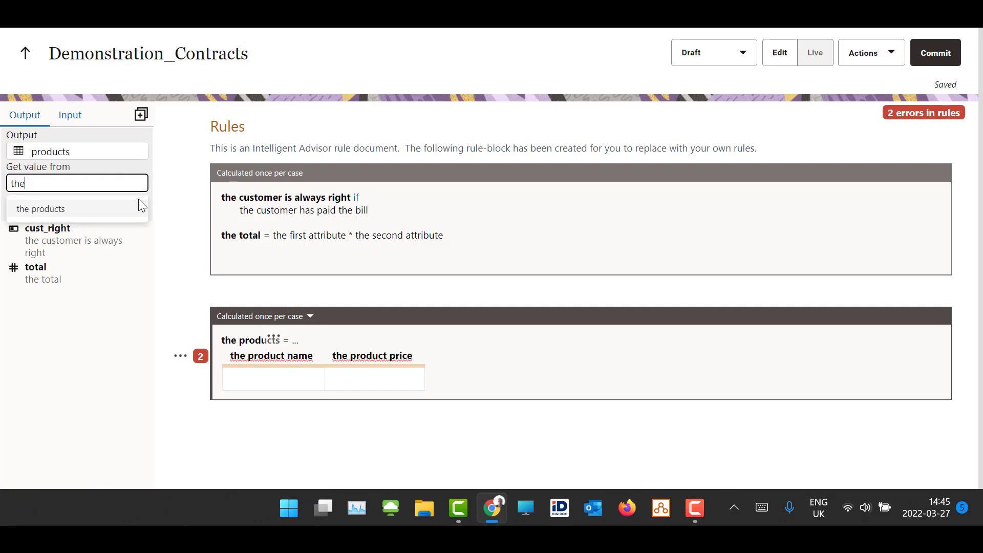
pyautogui.click(82, 210)
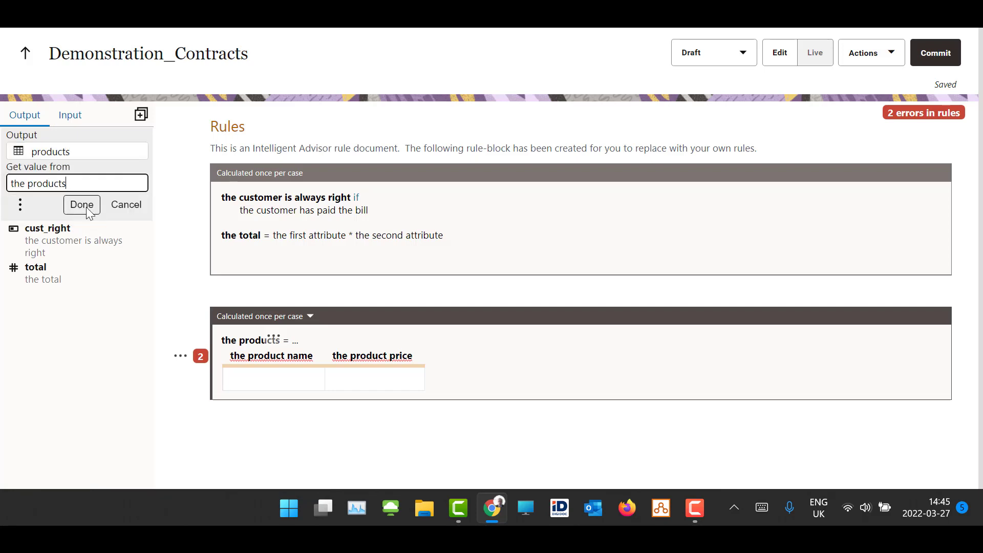
pyautogui.click(74, 211)
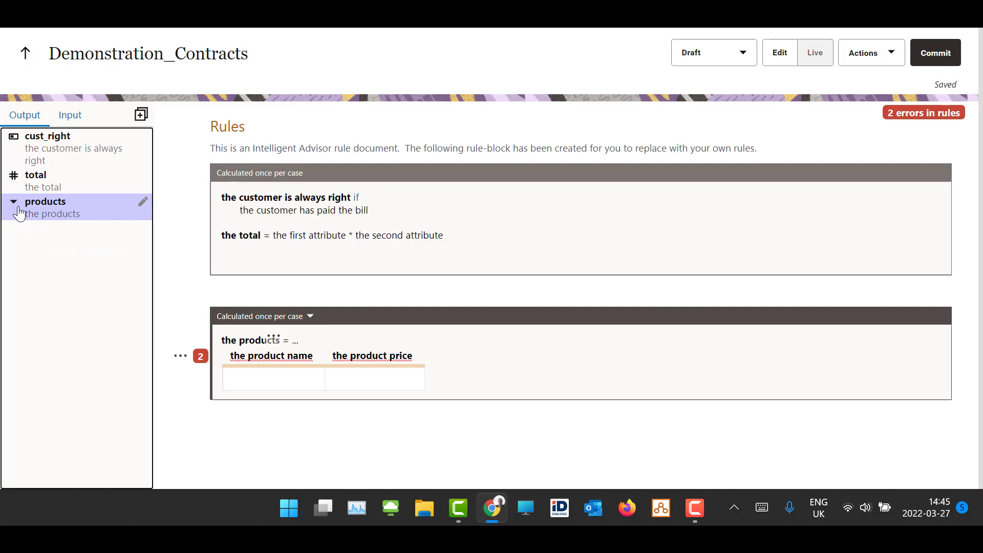
# Add a string output named prod_name under products that gets its value from the product name.
pyautogui.click(141, 115)
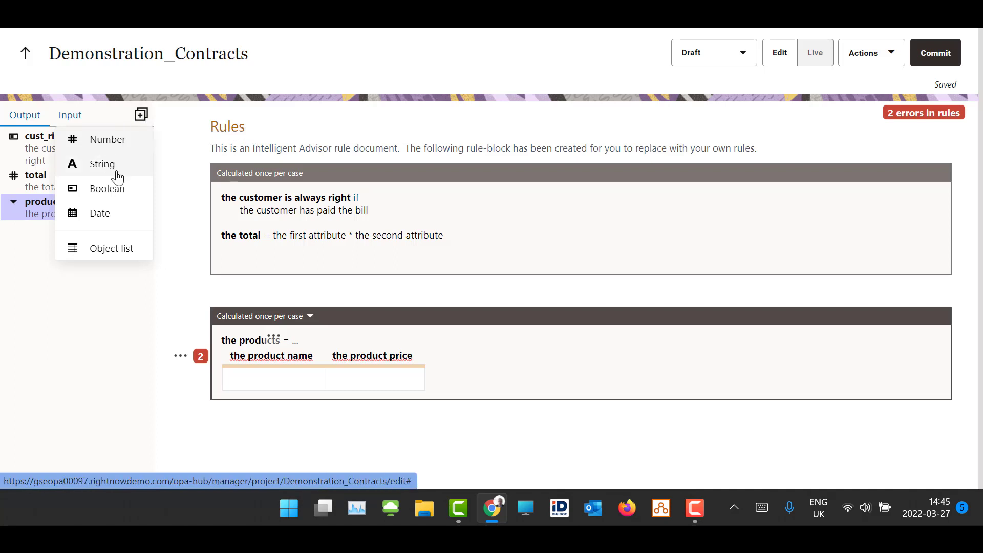
pyautogui.click(103, 165)
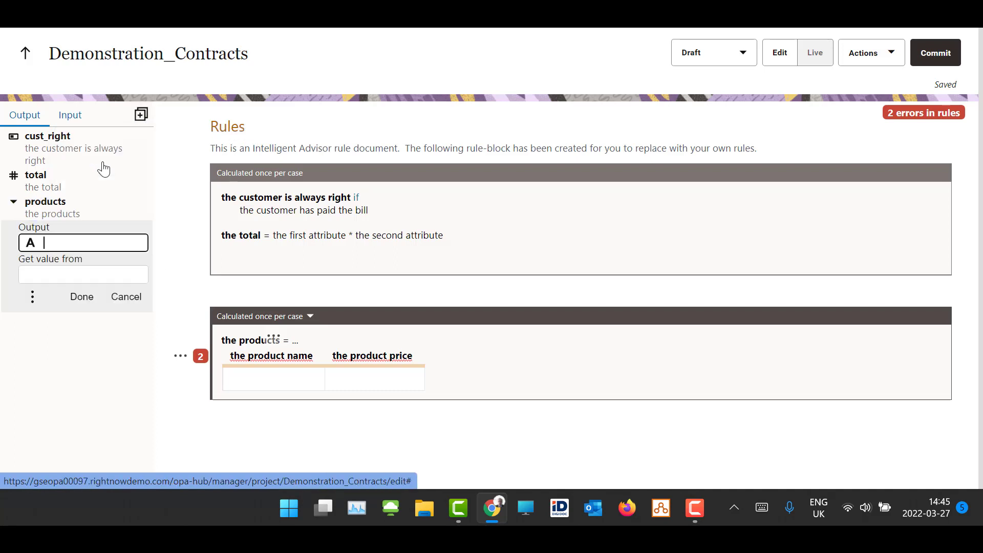
pyautogui.click(61, 276)
pyautogui.hotkey('ctrl', 'v')
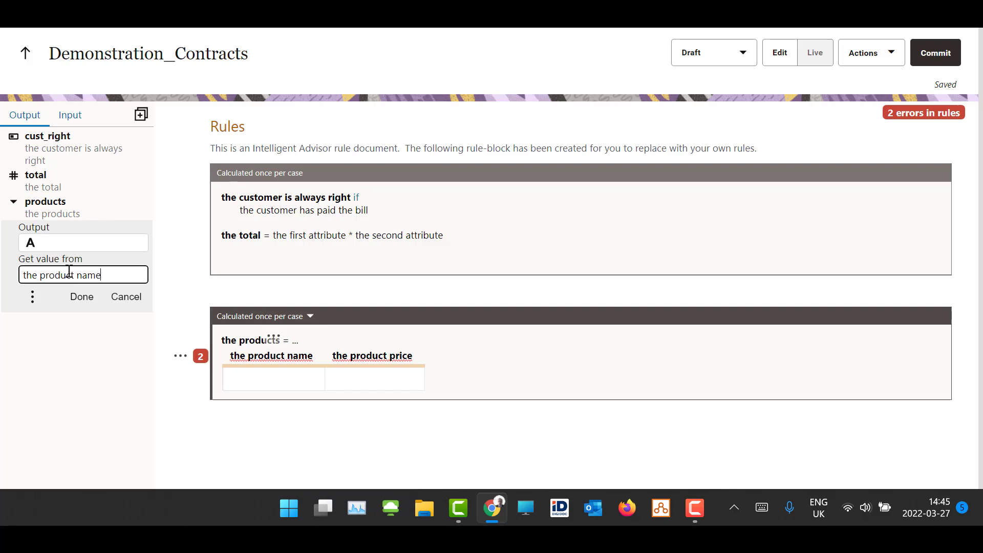
pyautogui.click(94, 248)
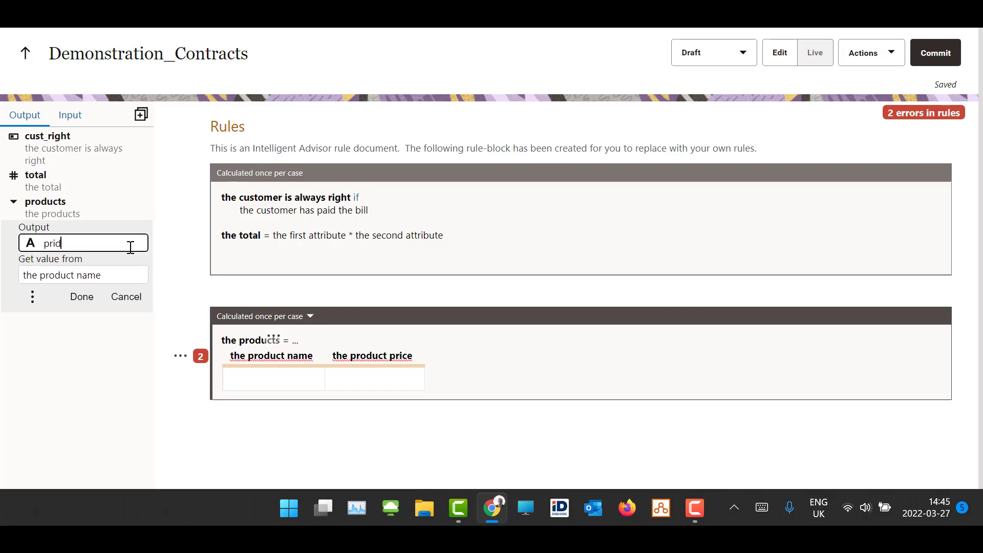
pyautogui.write('prid_name')
pyautogui.press('Return')
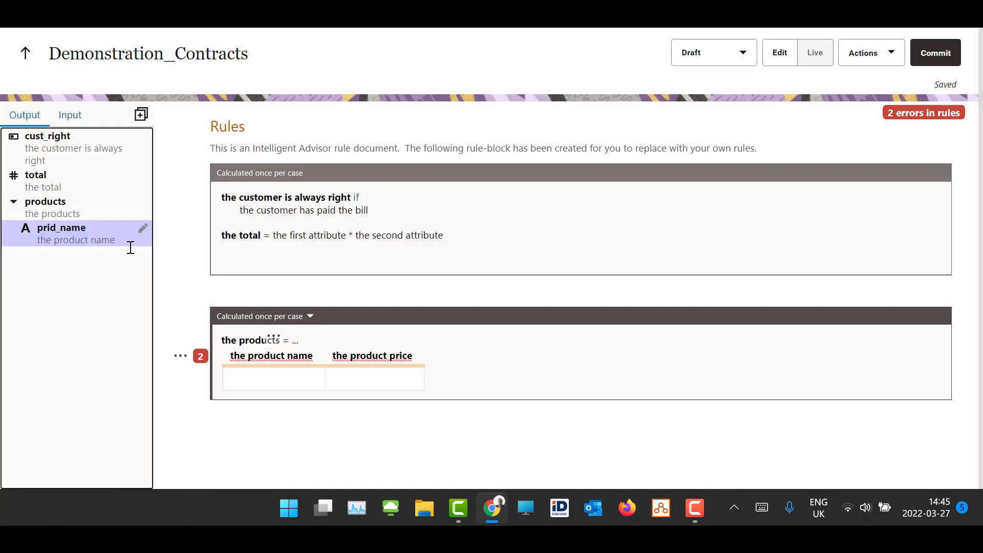
pyautogui.click(143, 230)
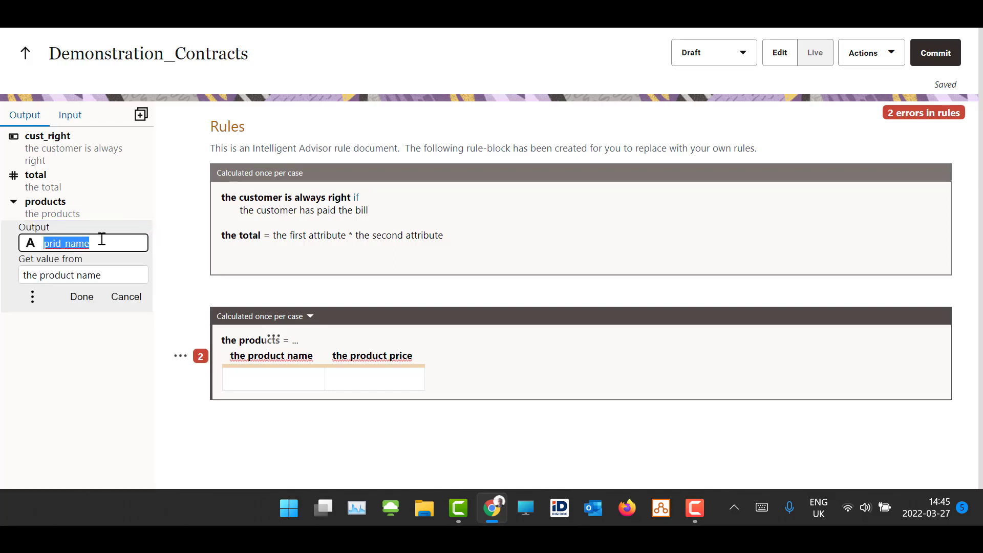
pyautogui.click(57, 245)
pyautogui.press('BackSpace')
pyautogui.write('o')
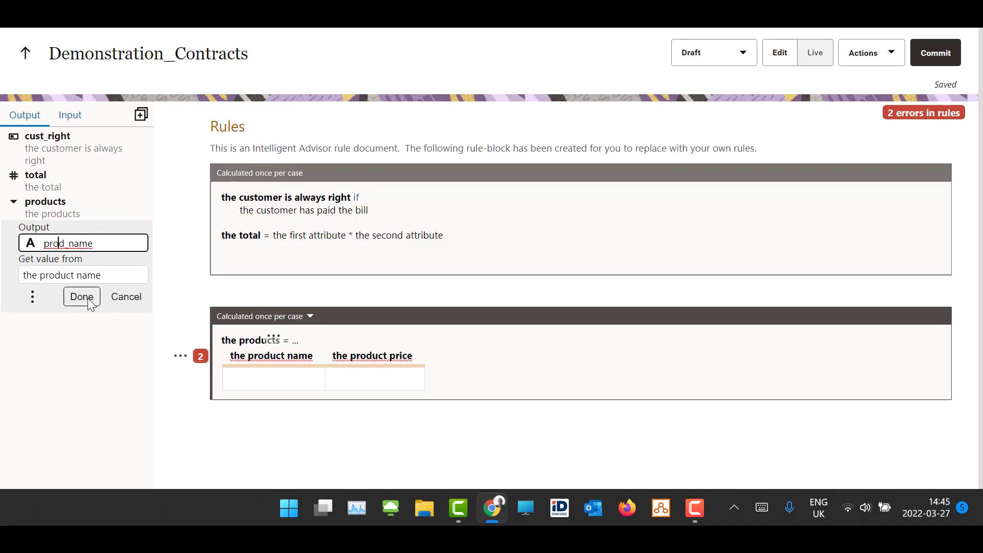
pyautogui.click(82, 296)
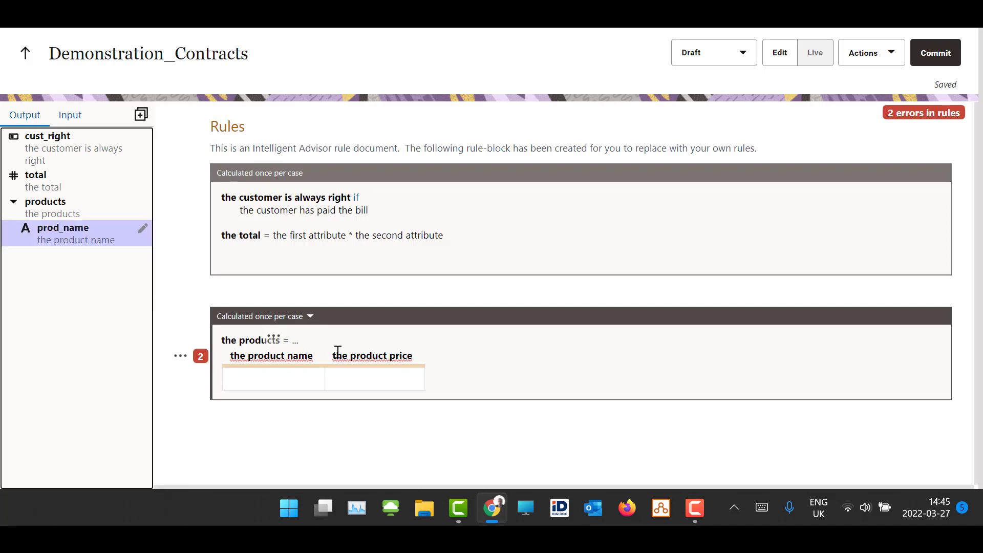
# Copy the product price field text and add a number output named prod_price under products with that text as its value source.
pyautogui.moveTo(336, 356); pyautogui.dragTo(424, 356)
pyautogui.hotkey('ctrl', 'c')
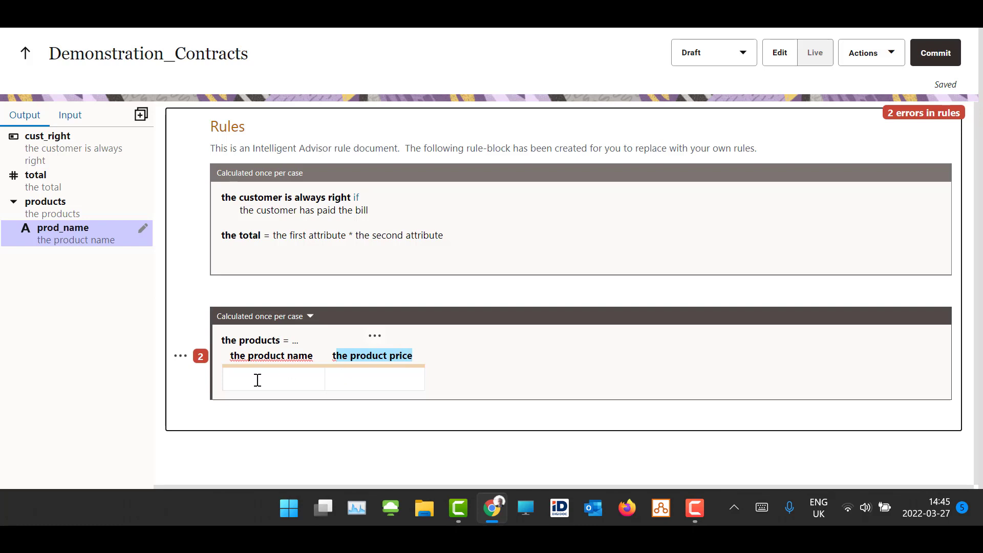
pyautogui.click(141, 115)
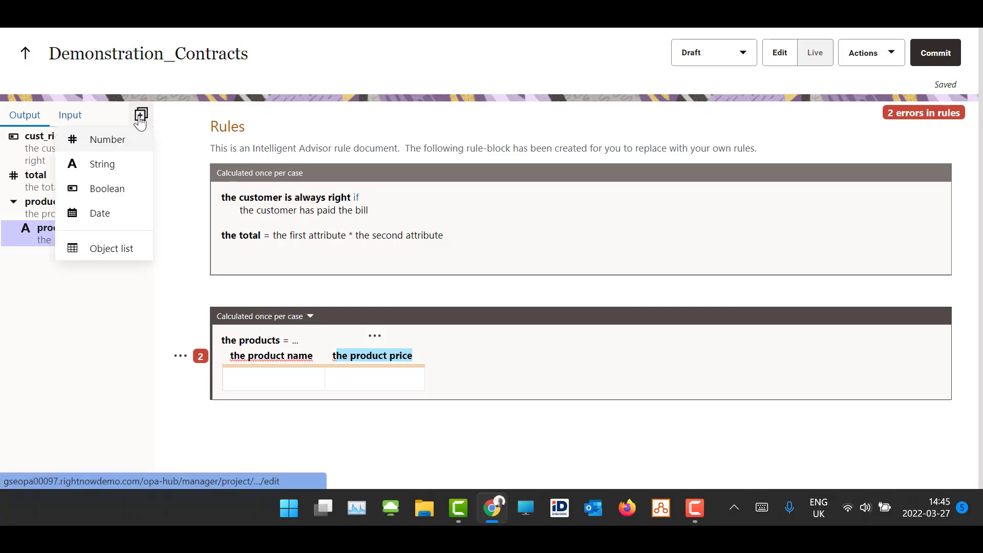
pyautogui.click(105, 147)
pyautogui.click(74, 275)
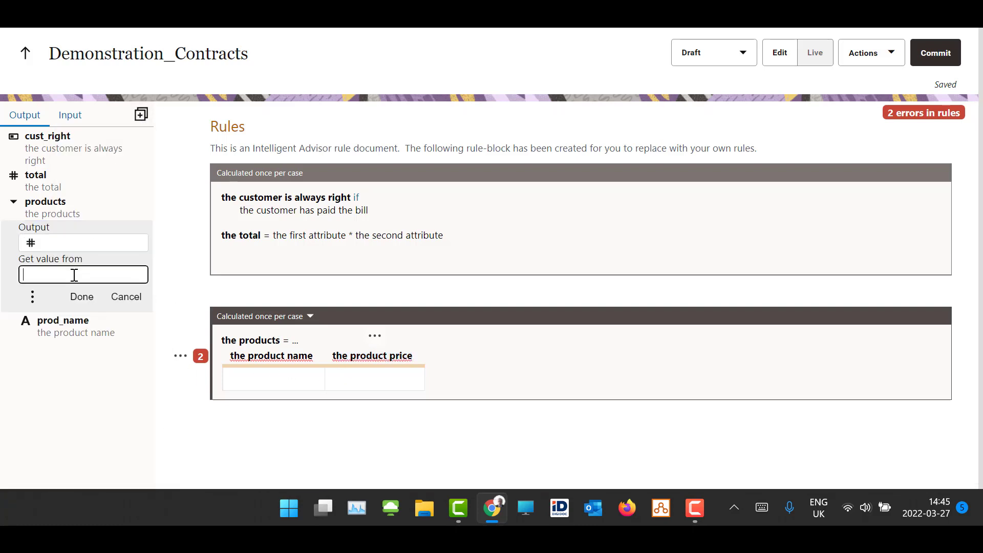
pyautogui.hotkey('ctrl', 'v')
pyautogui.click(81, 243)
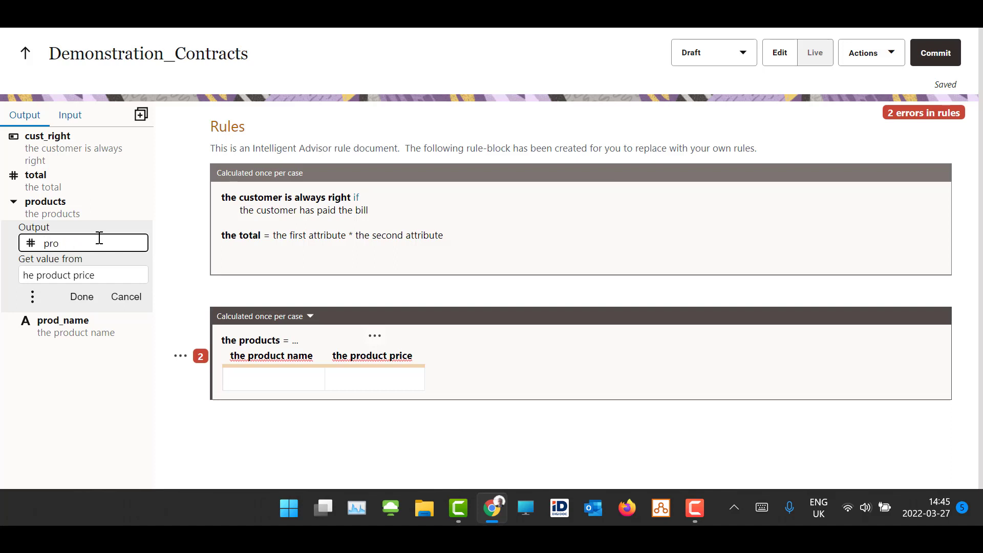
pyautogui.write('prod_price')
pyautogui.click(82, 296)
# Fill the first row of the products table with "Product 1" as the product name and 120.00 as the product price.
pyautogui.click(258, 379)
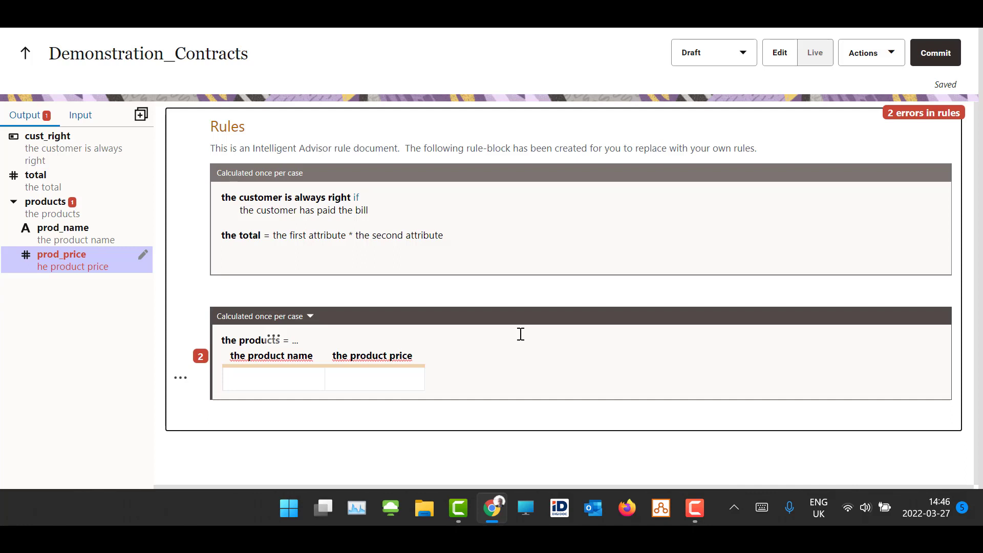
pyautogui.write('"')
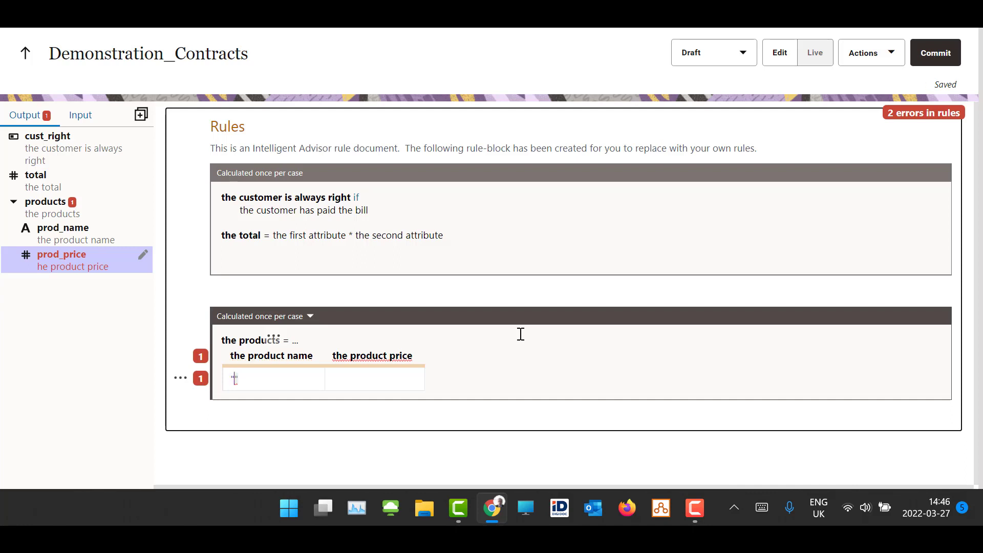
pyautogui.write('Product 2')
pyautogui.press('BackSpace')
pyautogui.write('1')
pyautogui.press('Tab')
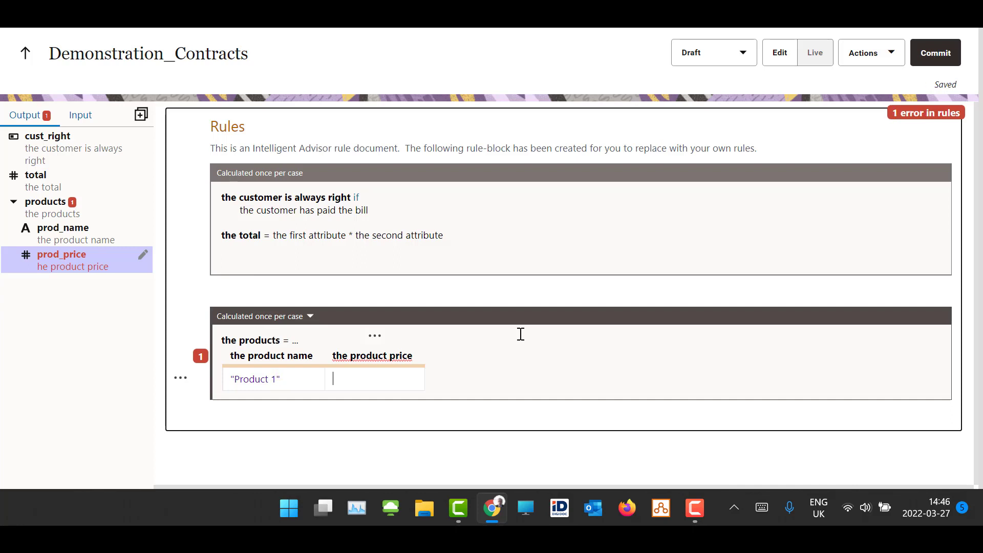
pyautogui.write('120')
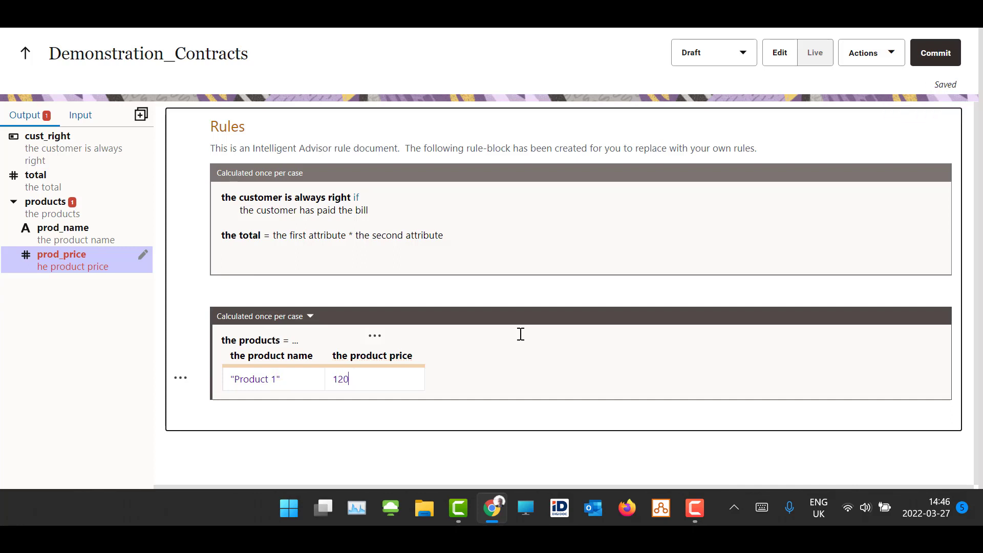
pyautogui.write('.')
# Correct the value source of the prod_price output to read the product price.
pyautogui.moveTo(110, 268)
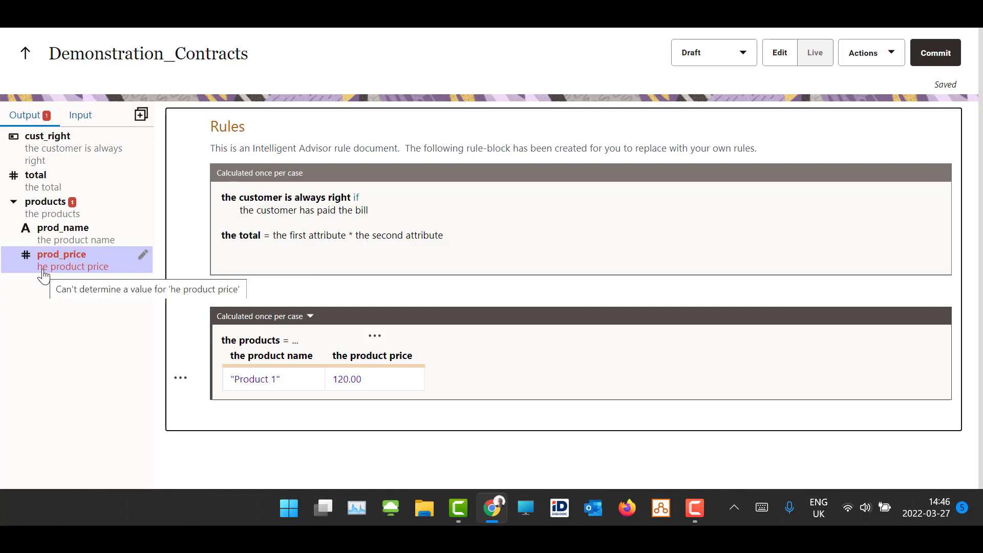
pyautogui.click(142, 255)
pyautogui.click(24, 304)
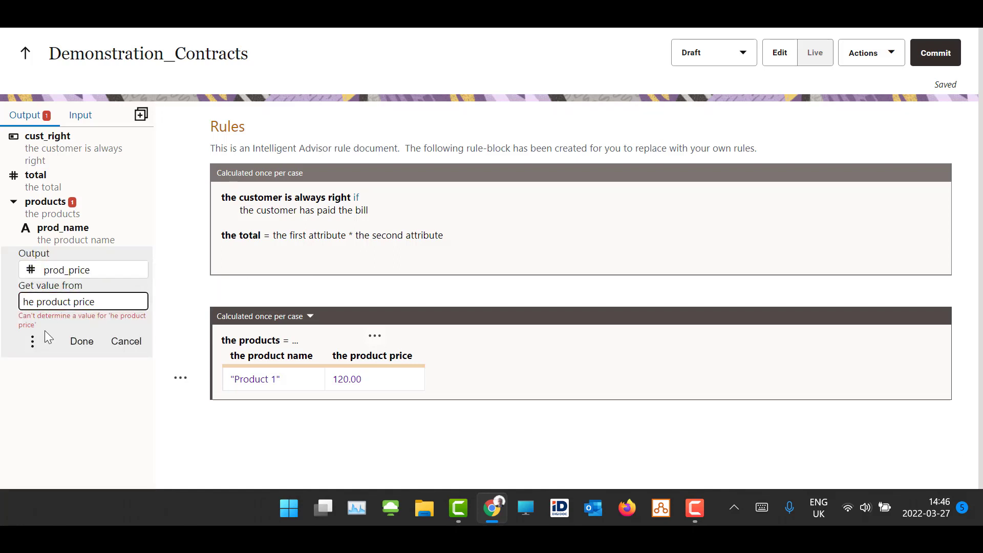
pyautogui.write('t')
pyautogui.click(80, 322)
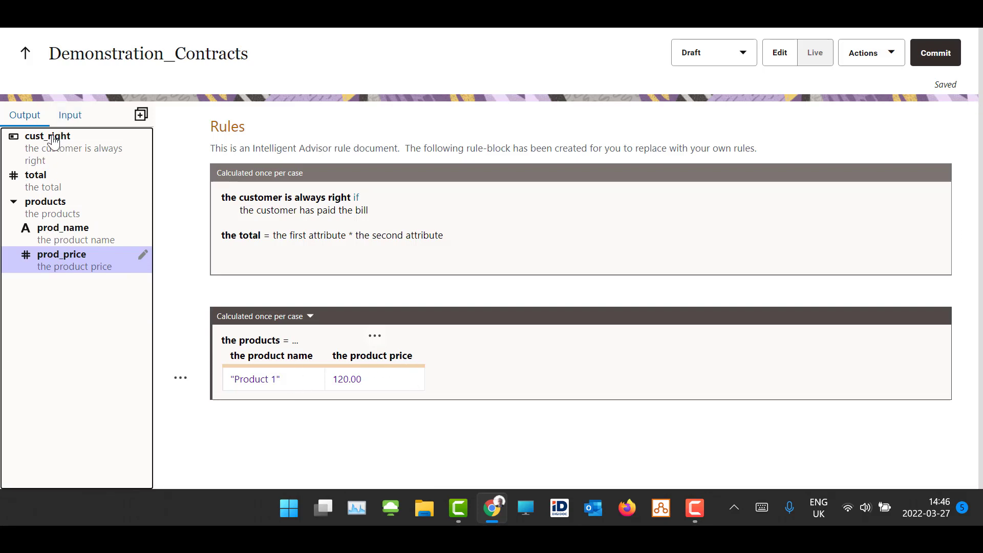
# Check the products outputs in live mode, return to editing and commit the project.
pyautogui.click(819, 57)
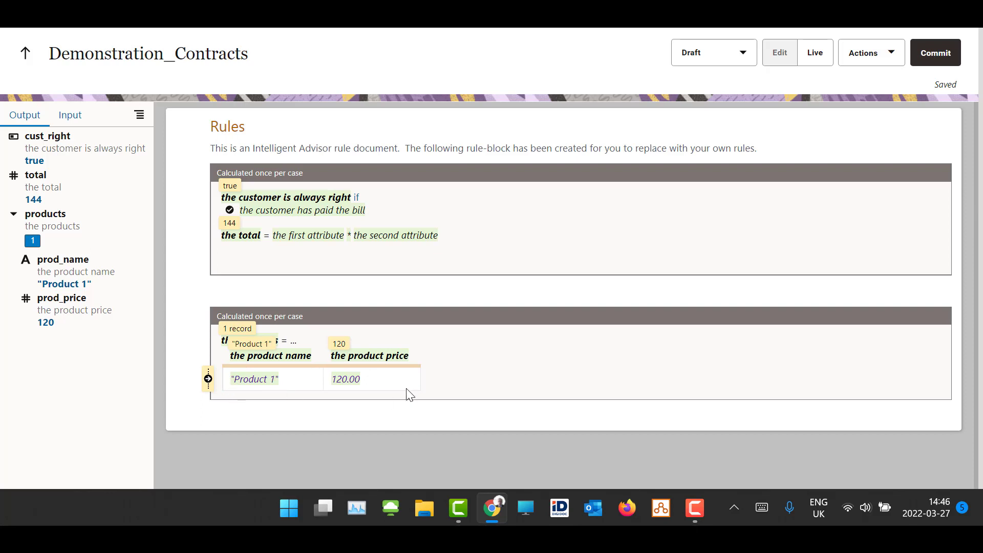
pyautogui.click(782, 57)
pyautogui.click(945, 54)
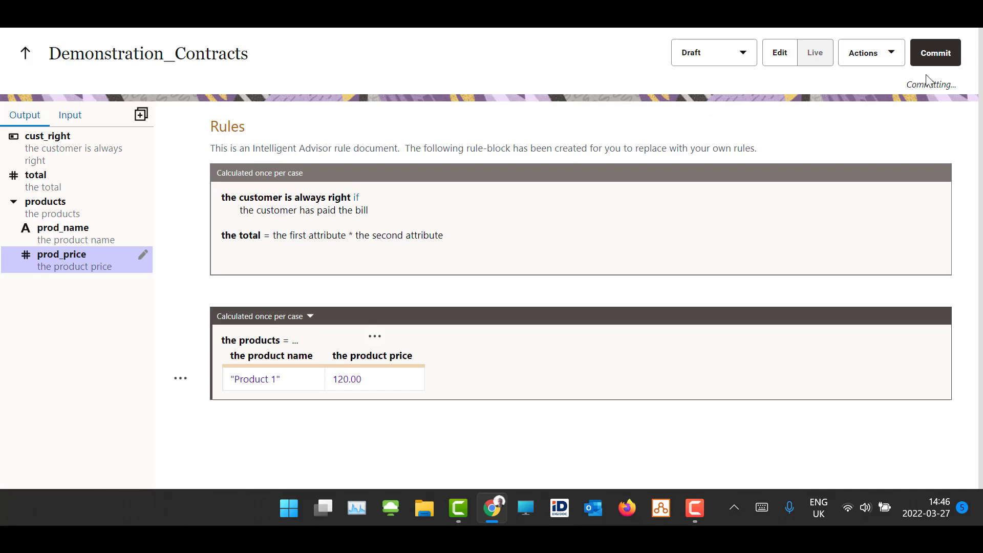
# Run the service via REST and test it with cust_paid enabled and first_attr and second_attr both set to 12.
pyautogui.click(882, 57)
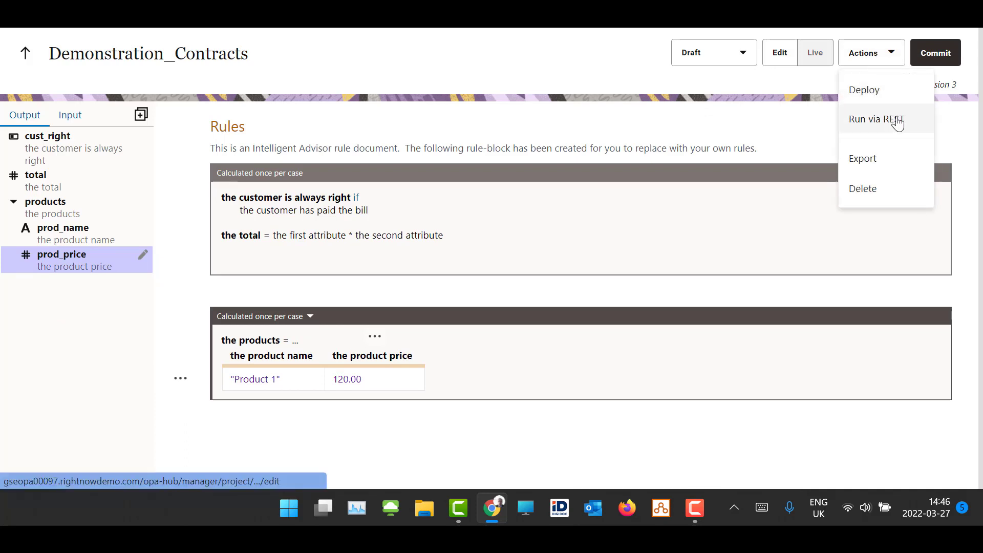
pyautogui.click(897, 121)
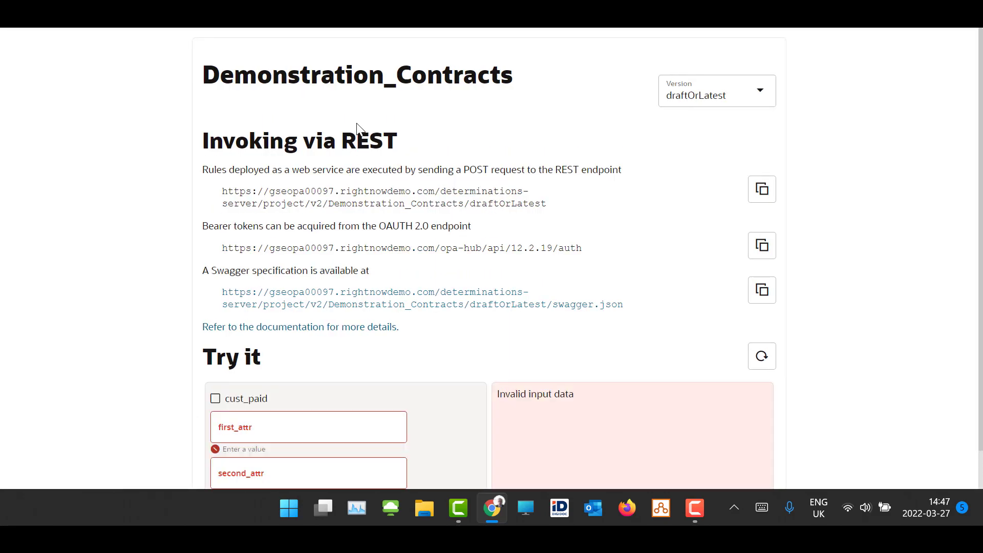
pyautogui.scroll(-1, 357, 127)
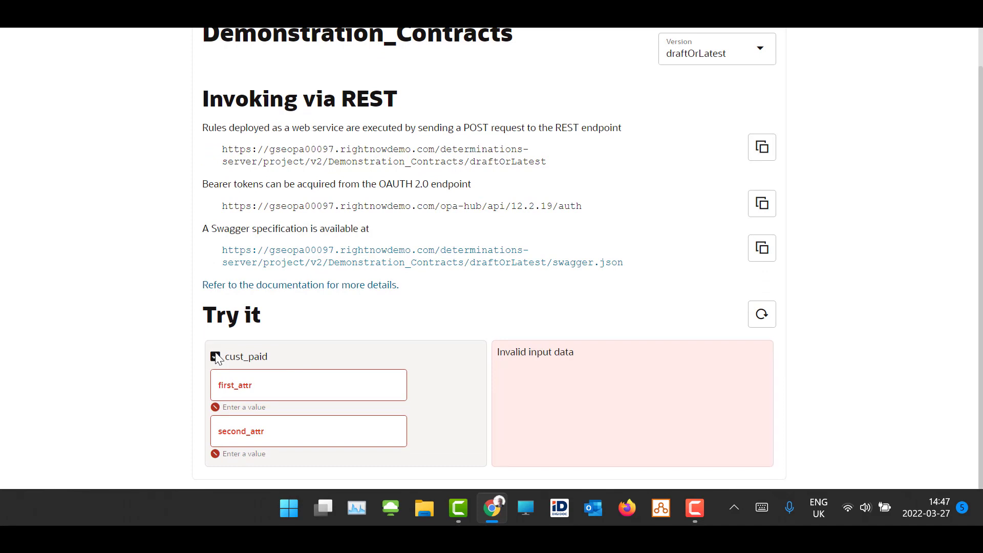
pyautogui.click(262, 392)
pyautogui.write('1')
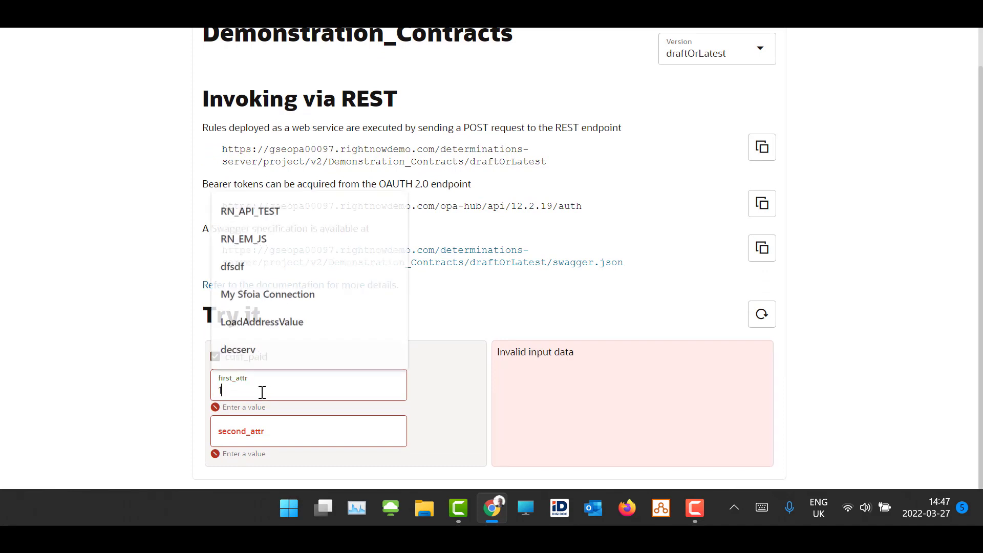
pyautogui.write('2')
pyautogui.click(259, 435)
pyautogui.write('12')
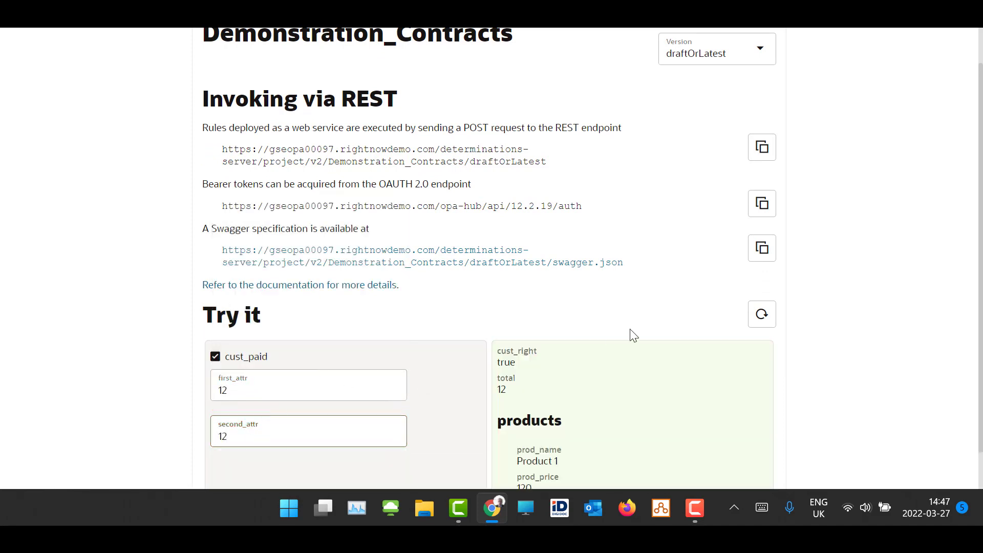
pyautogui.scroll(-1, 796, 340)
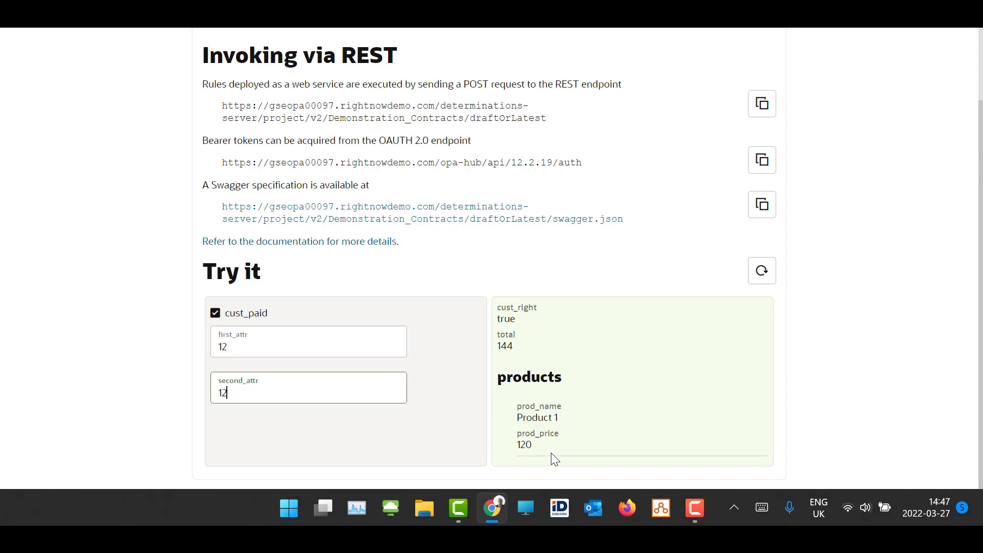
# Return to the rules, add a products row with "Product 2" and the price 140.00, and commit the project.
pyautogui.hotkey('ctrl', 'shift', 'Tab')
pyautogui.click(383, 380)
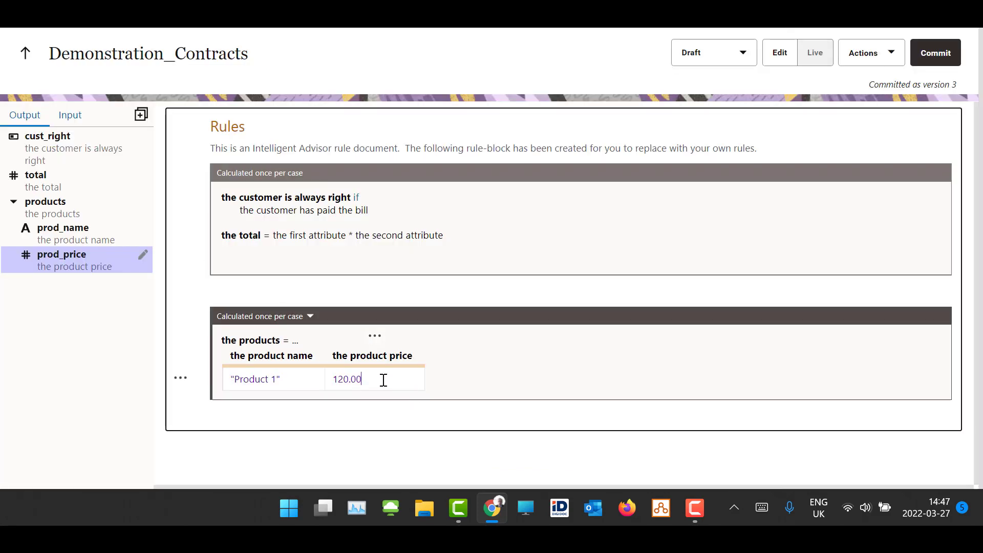
pyautogui.click(180, 378)
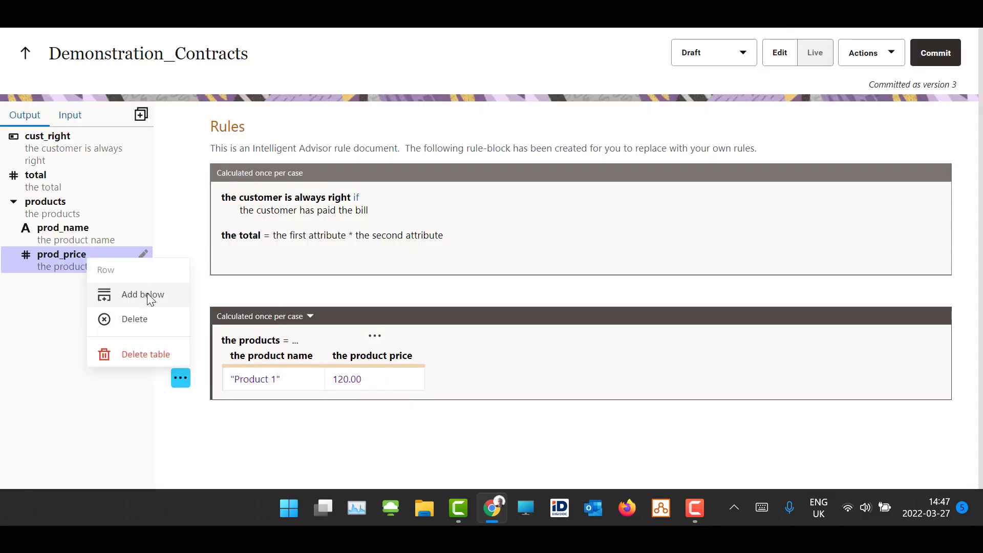
pyautogui.click(148, 295)
pyautogui.write('"')
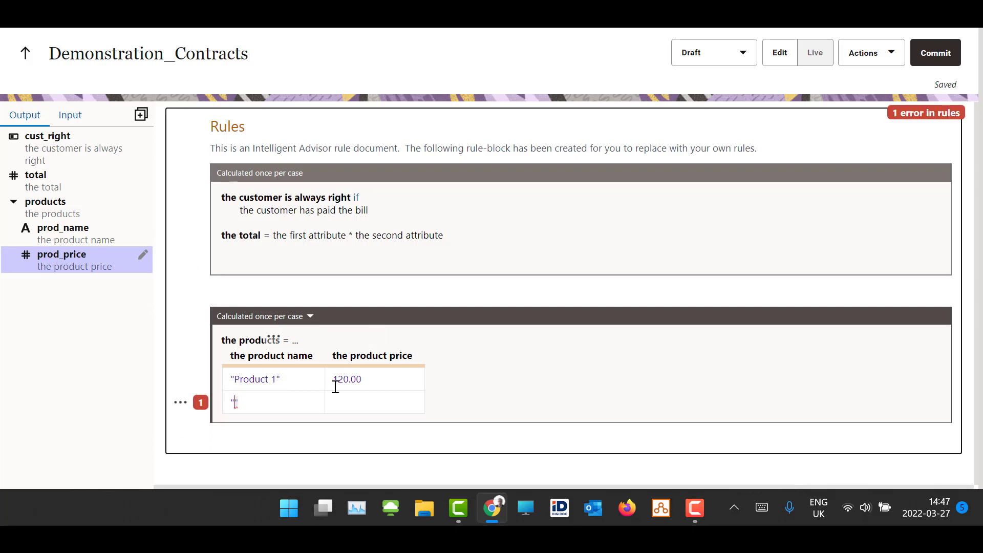
pyautogui.write('Product "2')
pyautogui.press('Tab')
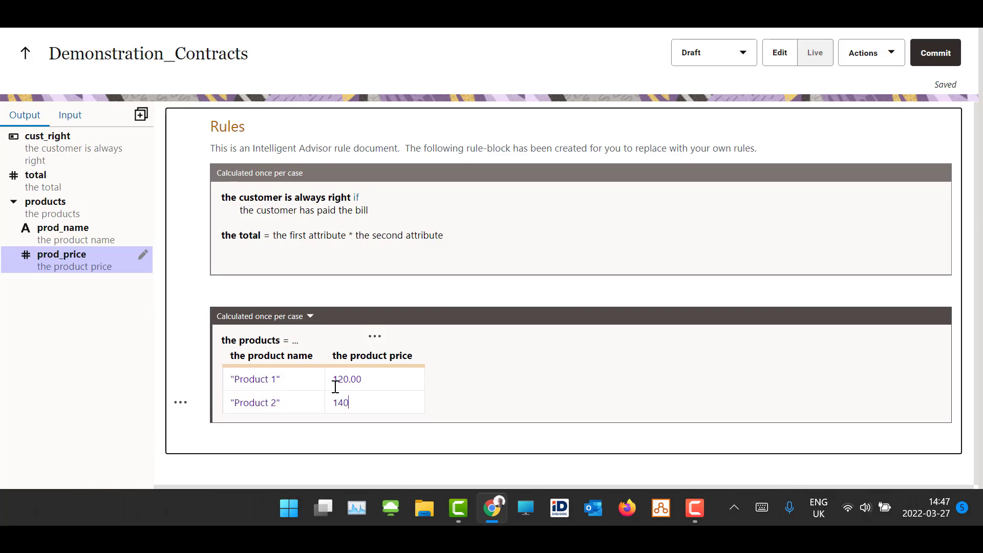
pyautogui.write('140.00')
pyautogui.click(937, 53)
# Run the newly committed service via REST with cust_paid left off, entering 12 for both first_attr and second_attr.
pyautogui.click(871, 53)
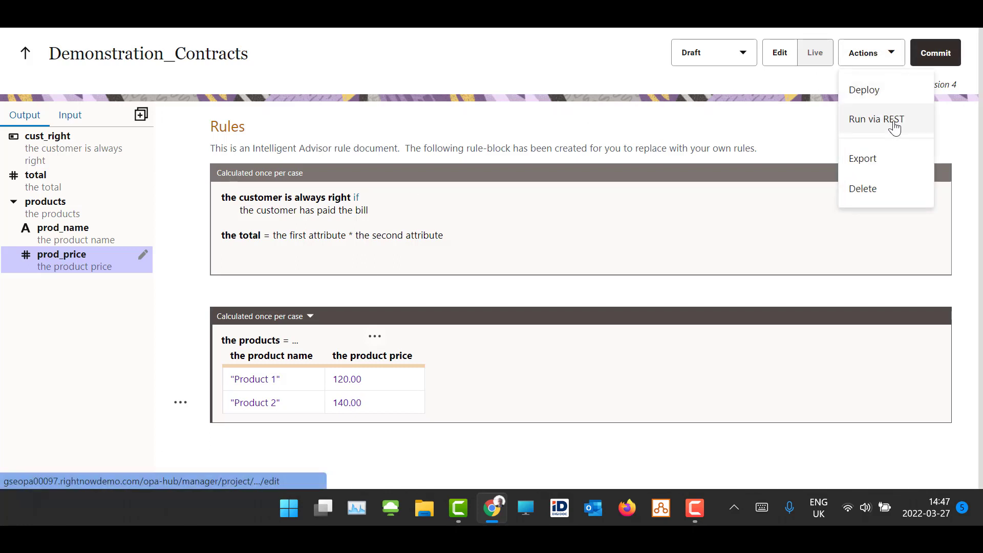
pyautogui.click(887, 121)
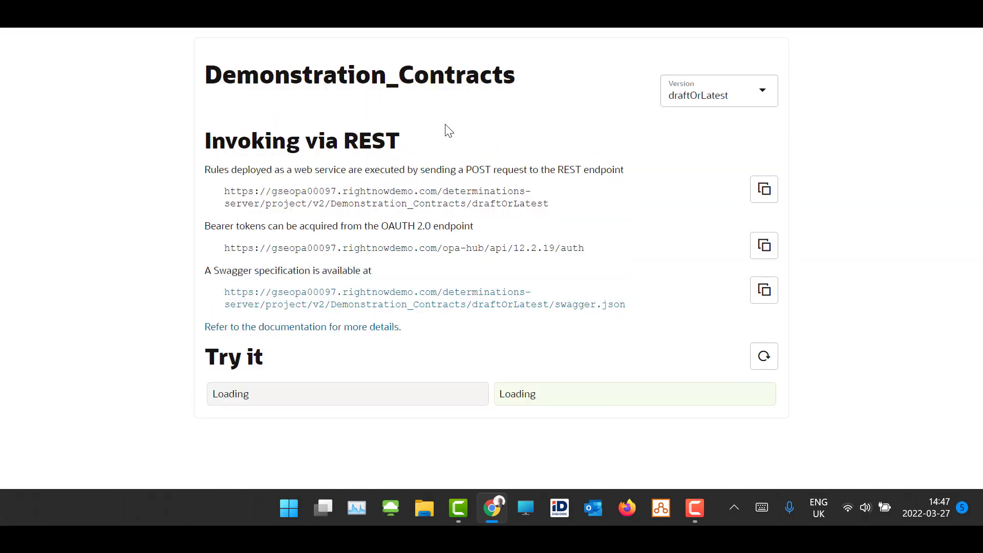
pyautogui.scroll(-1, 380, 177)
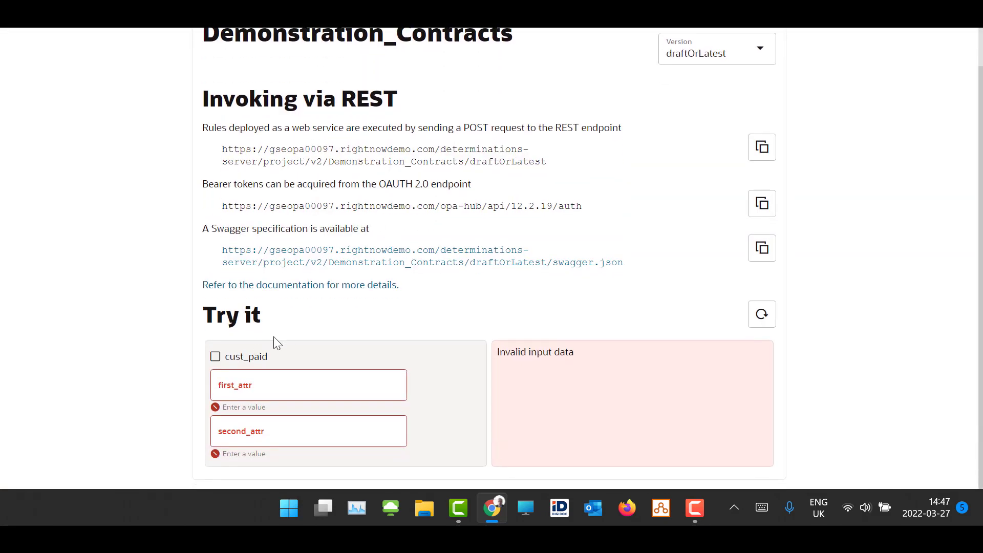
pyautogui.click(251, 385)
pyautogui.write('12')
pyautogui.click(259, 437)
pyautogui.write('12')
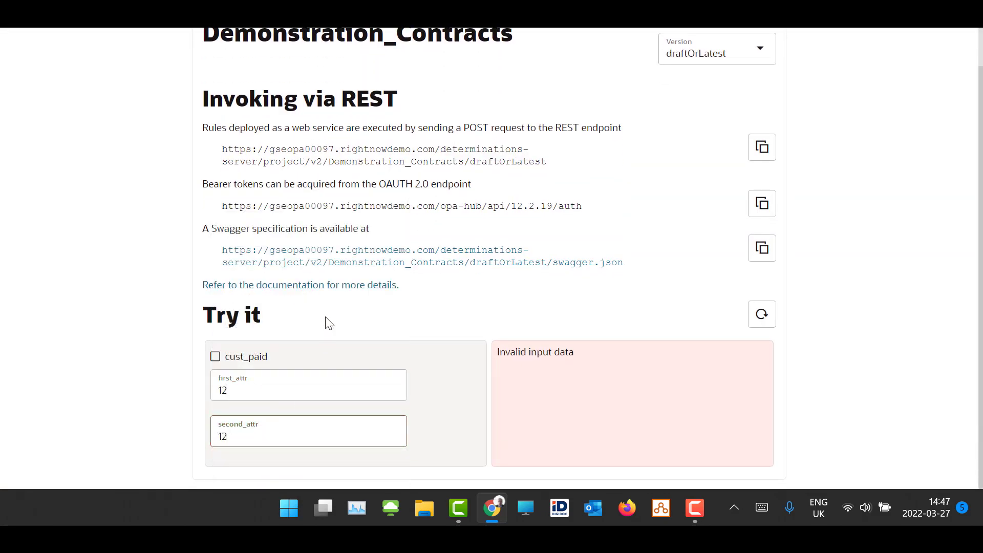
pyautogui.scroll(-2, 569, 210)
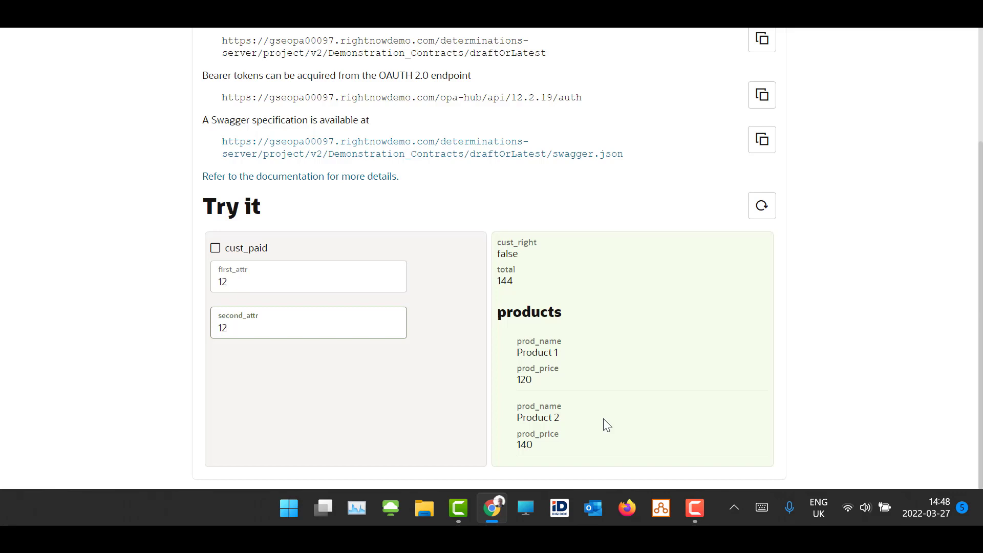
# Return to the project editor and review the total, customer and products rules and the project's inputs.
pyautogui.click(111, 20)
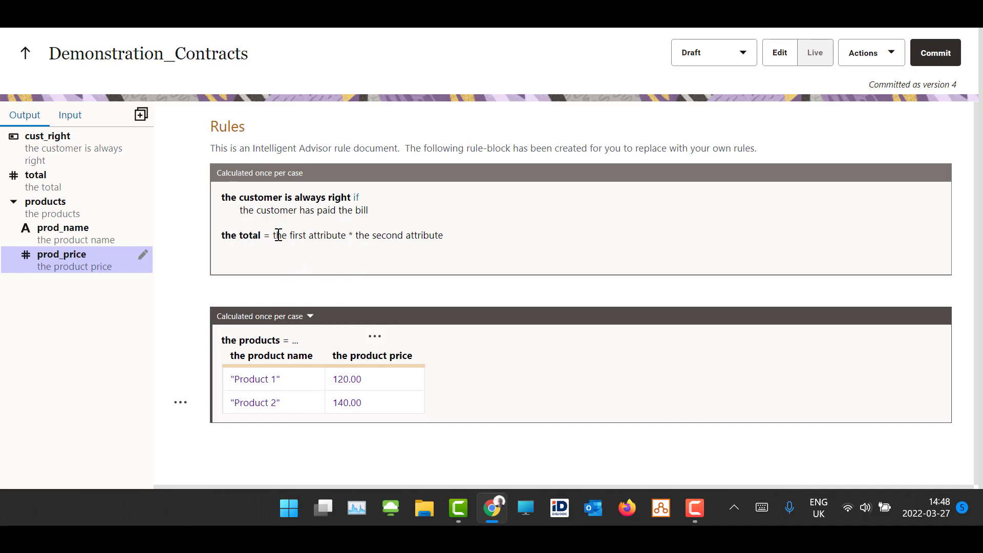
pyautogui.moveTo(273, 236); pyautogui.dragTo(469, 240)
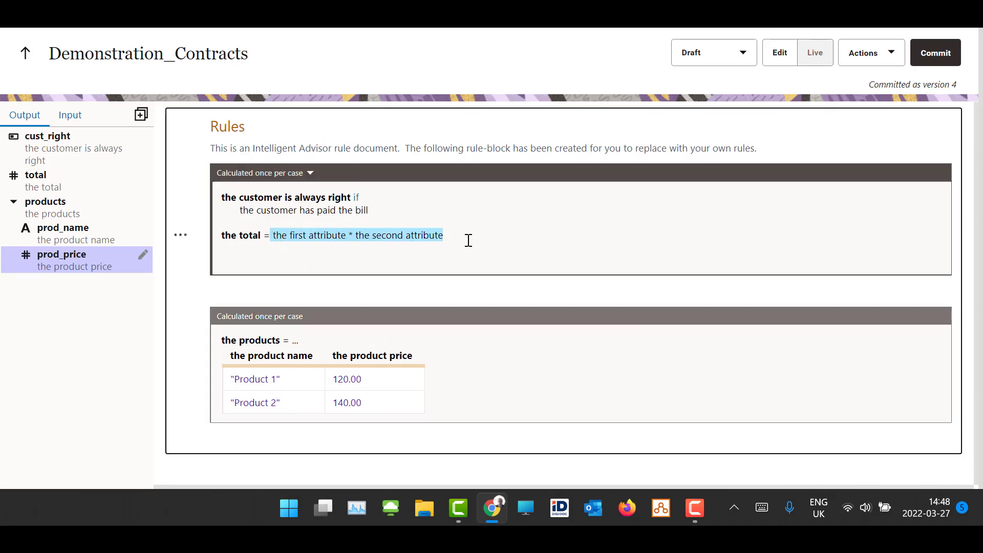
pyautogui.moveTo(220, 197); pyautogui.dragTo(352, 201)
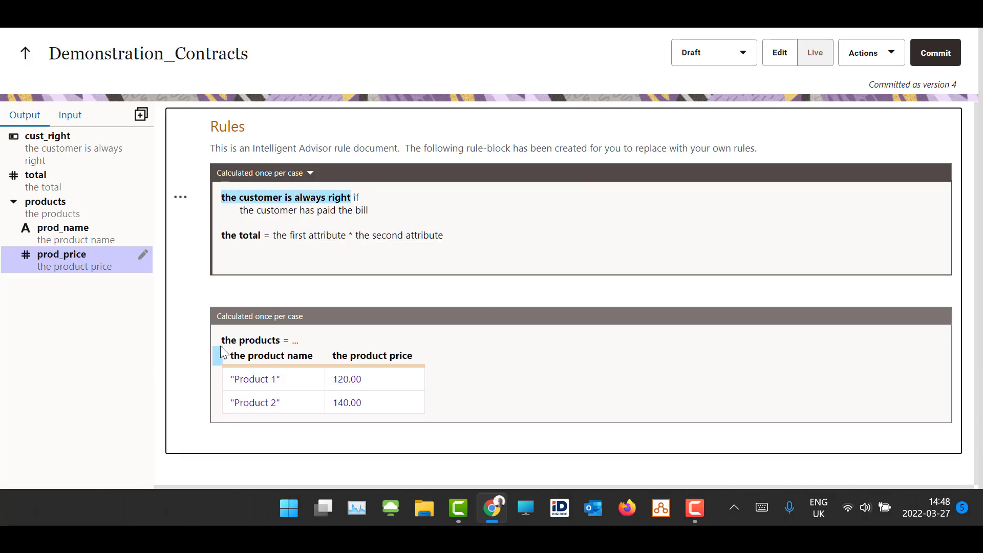
pyautogui.click(241, 341)
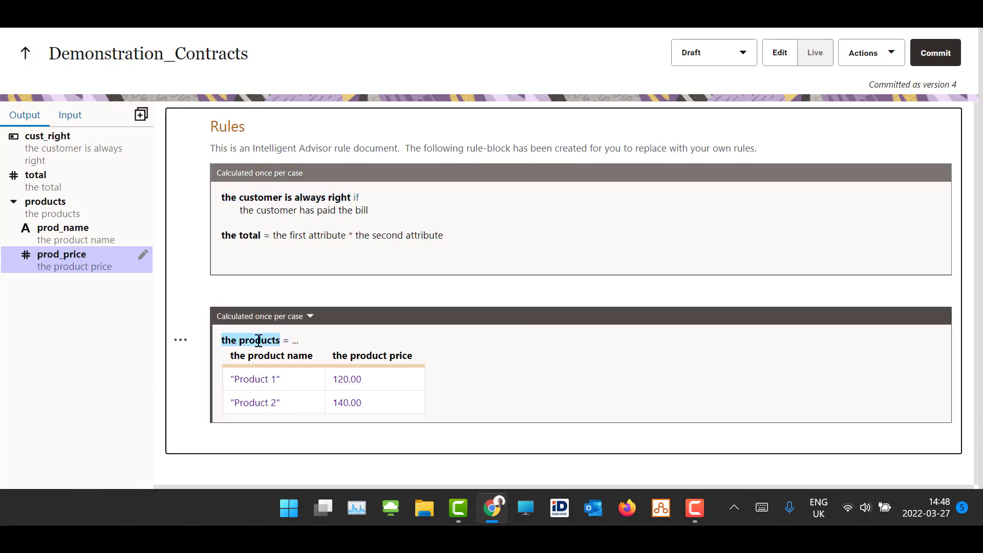
pyautogui.click(70, 118)
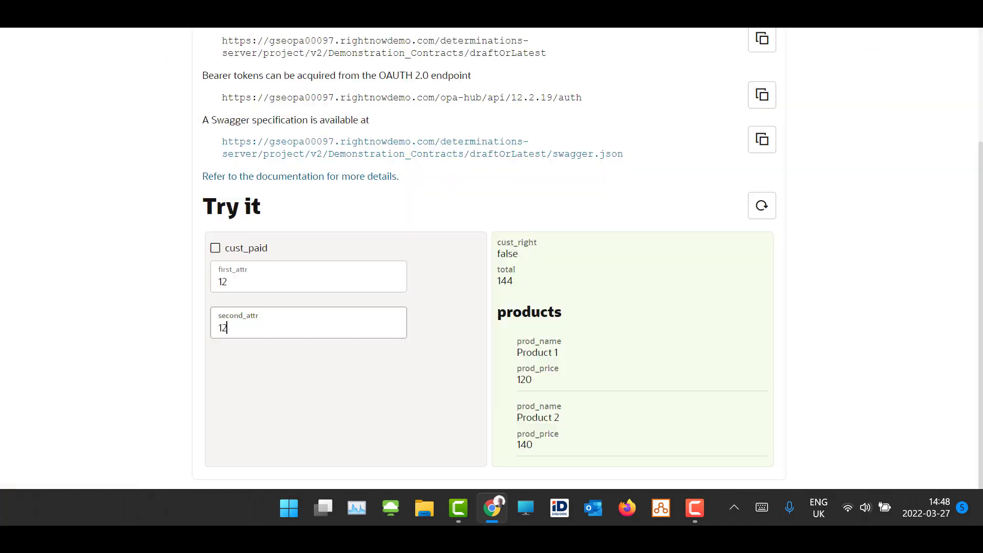
# Clear the first_attr and second_attr values in the REST test form.
pyautogui.click(250, 276)
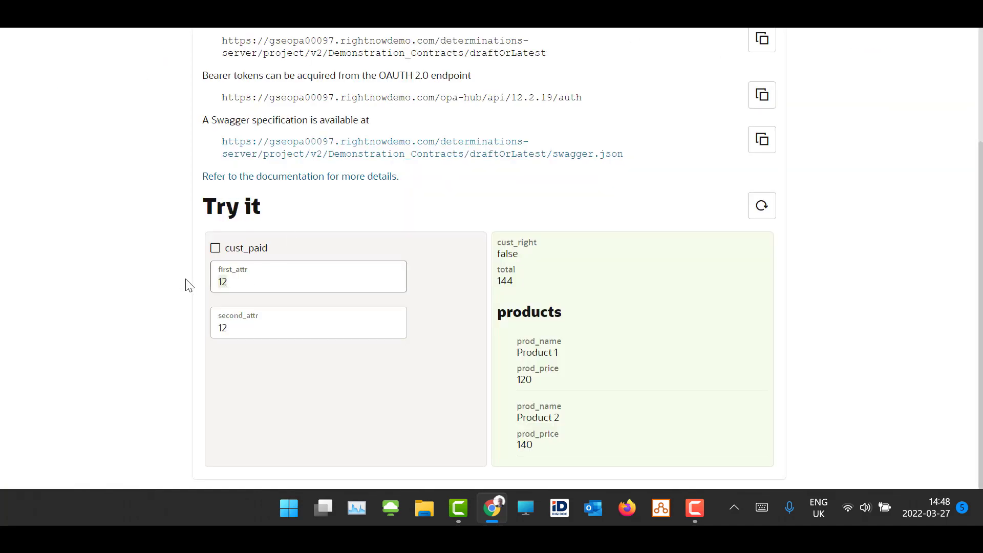
pyautogui.press('BackSpace')
pyautogui.press('BackSpace')
pyautogui.click(250, 439)
pyautogui.press('BackSpace')
pyautogui.press('BackSpace')
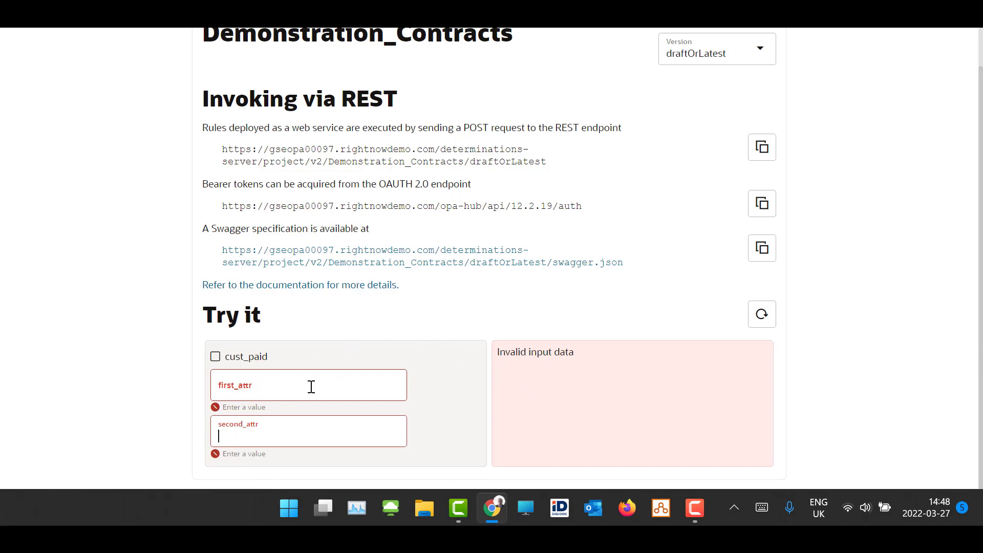
# Run the REST test with cust_paid left off, entering 12 for both first_attr and second_attr.
pyautogui.click(264, 383)
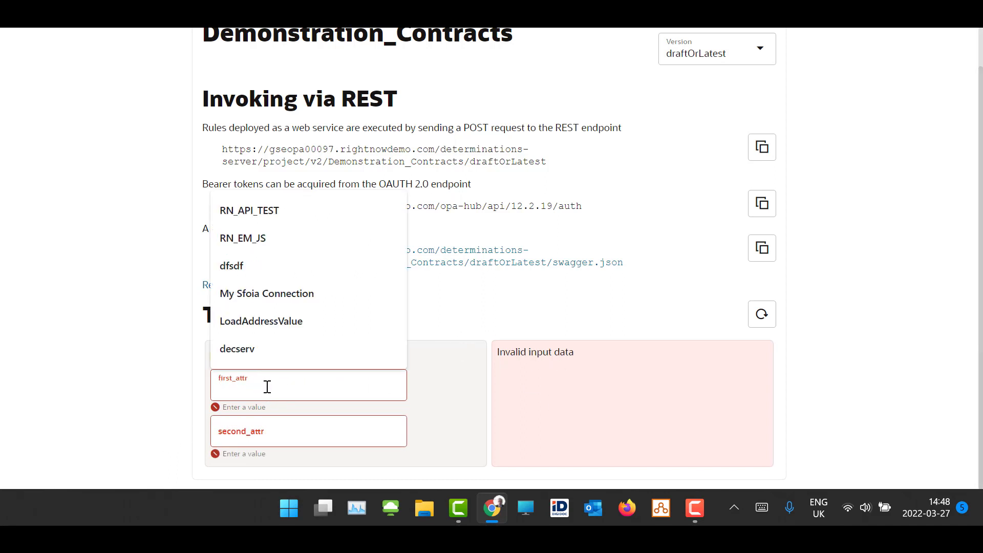
pyautogui.write('12')
pyautogui.click(272, 437)
pyautogui.write('12')
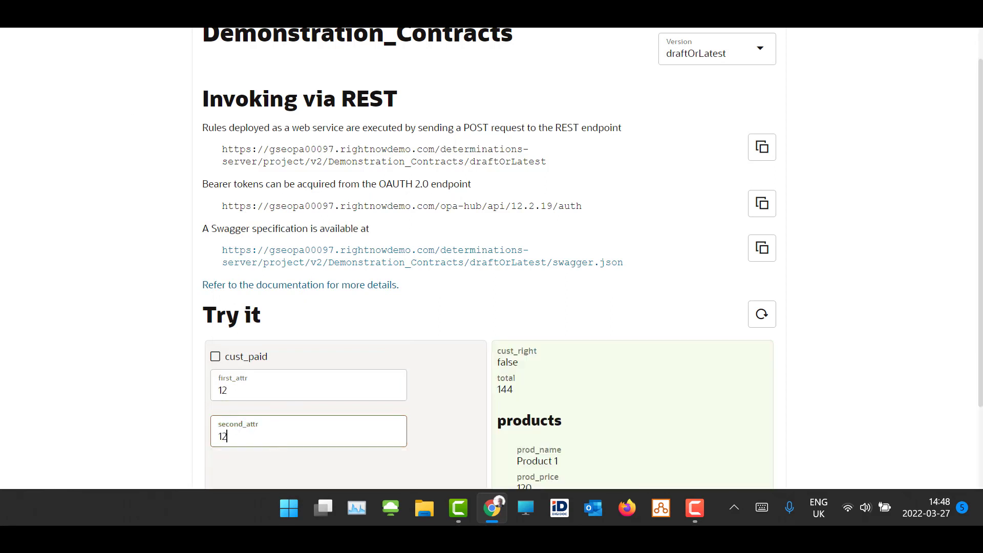
# Compare the customer and total rules in the project editor with the values in the REST test form.
pyautogui.click(241, 11)
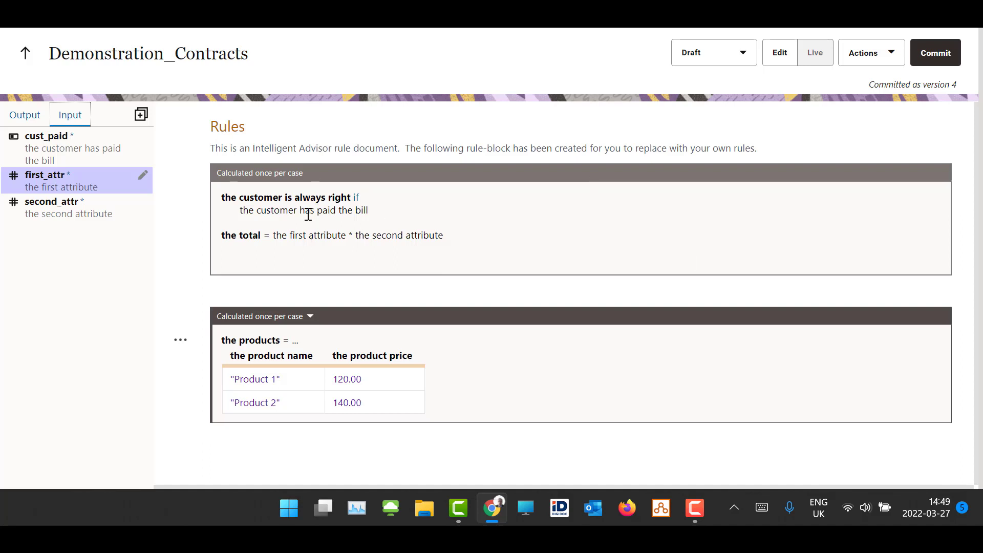
pyautogui.moveTo(218, 199); pyautogui.dragTo(410, 215)
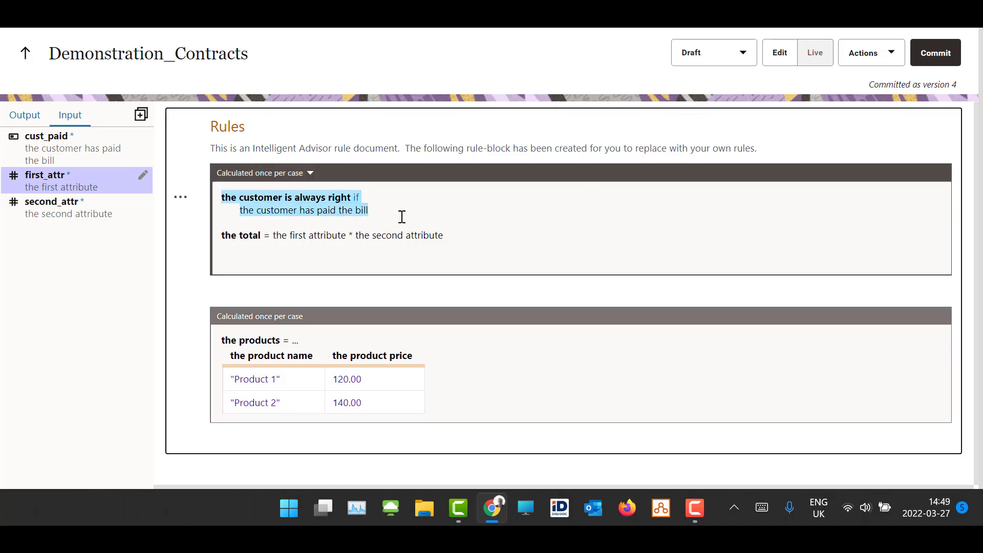
pyautogui.moveTo(223, 235); pyautogui.dragTo(461, 245)
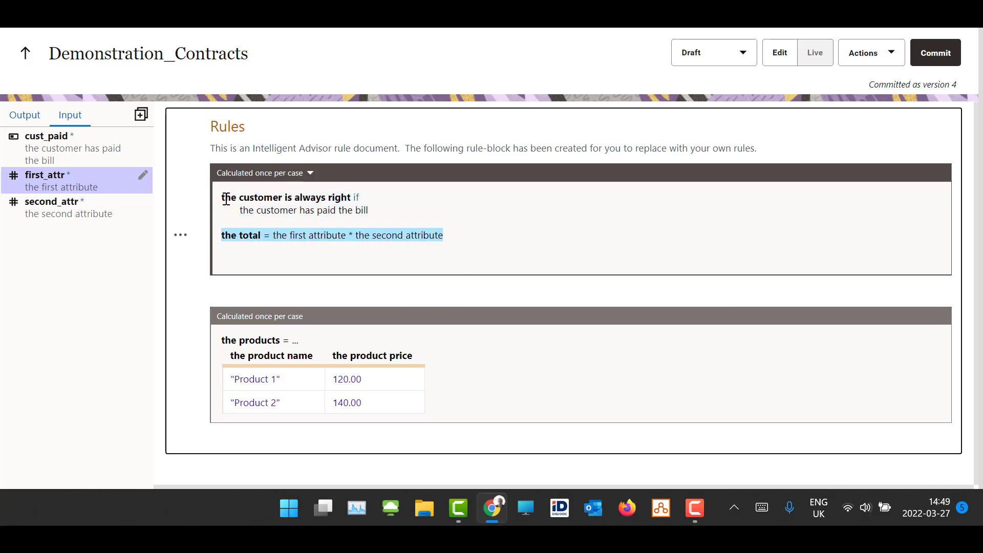
pyautogui.moveTo(226, 200); pyautogui.dragTo(362, 198)
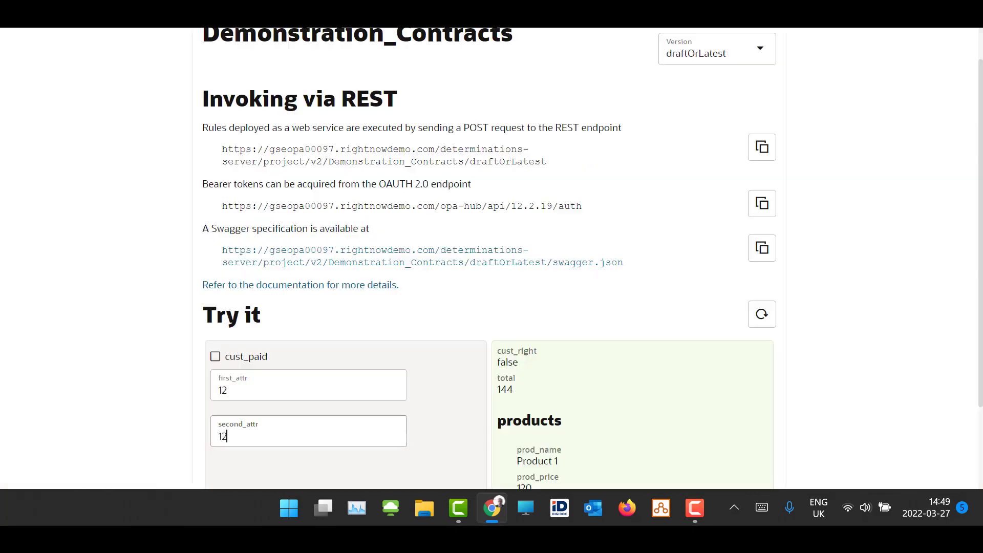
pyautogui.click(246, 437)
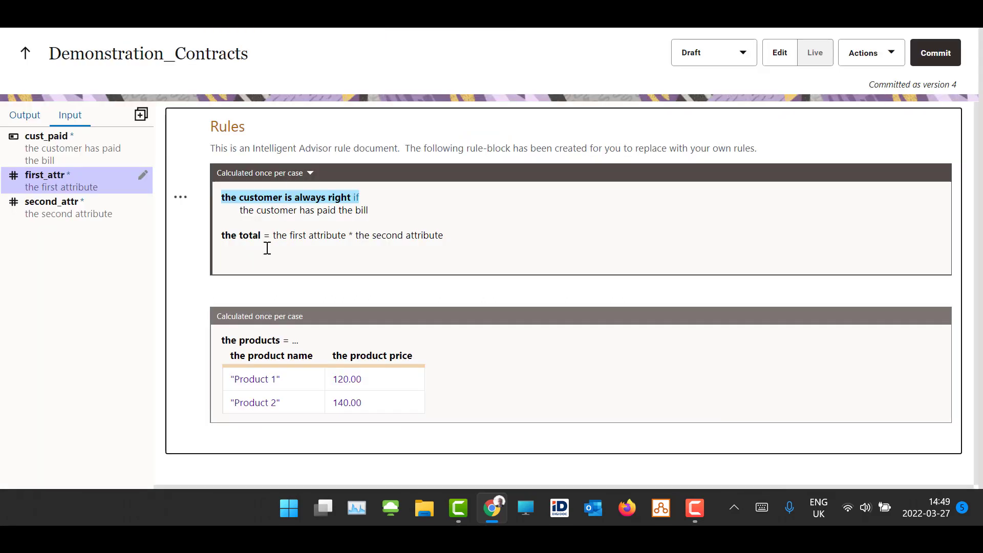
pyautogui.click(222, 230)
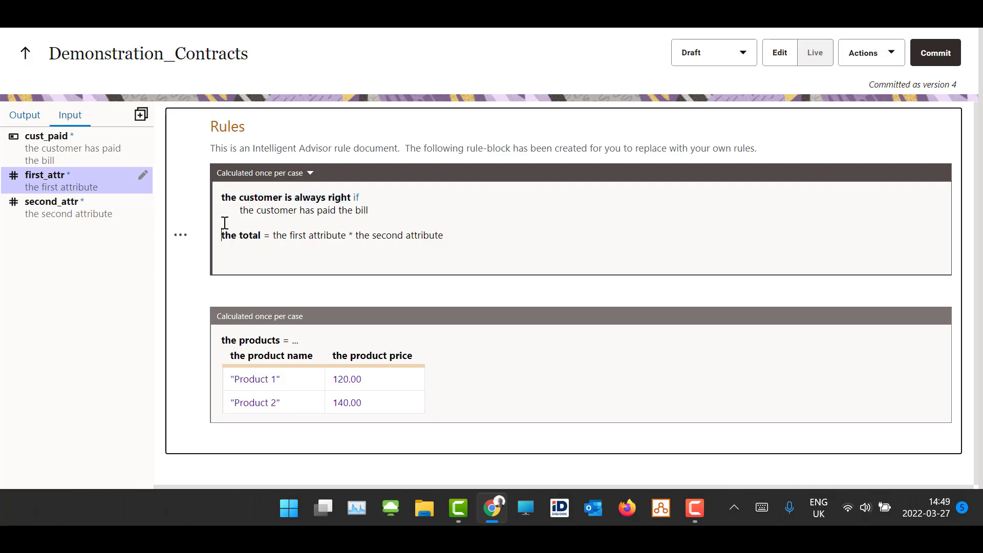
pyautogui.moveTo(221, 195); pyautogui.dragTo(474, 235)
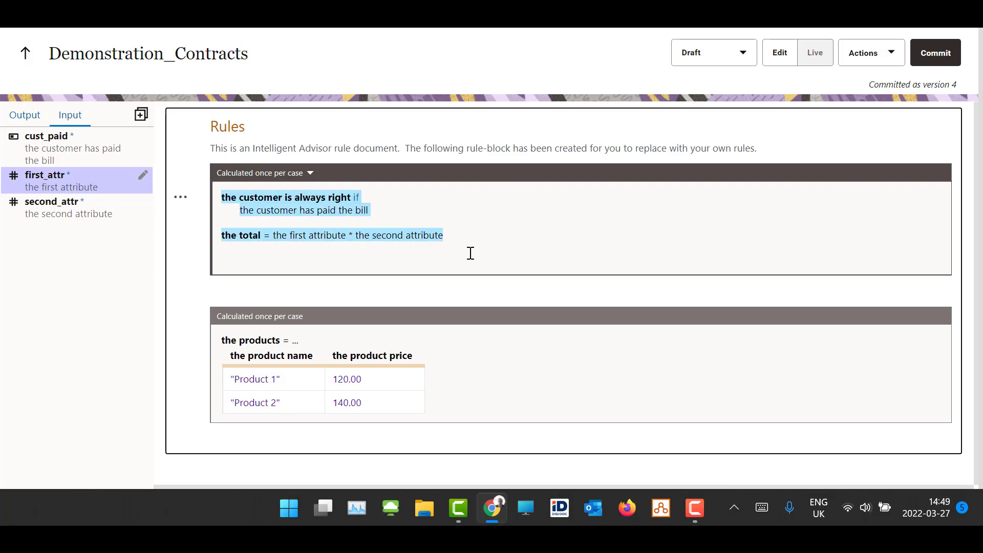
pyautogui.click(321, 241)
pyautogui.moveTo(220, 236); pyautogui.dragTo(450, 245)
pyautogui.click(272, 243)
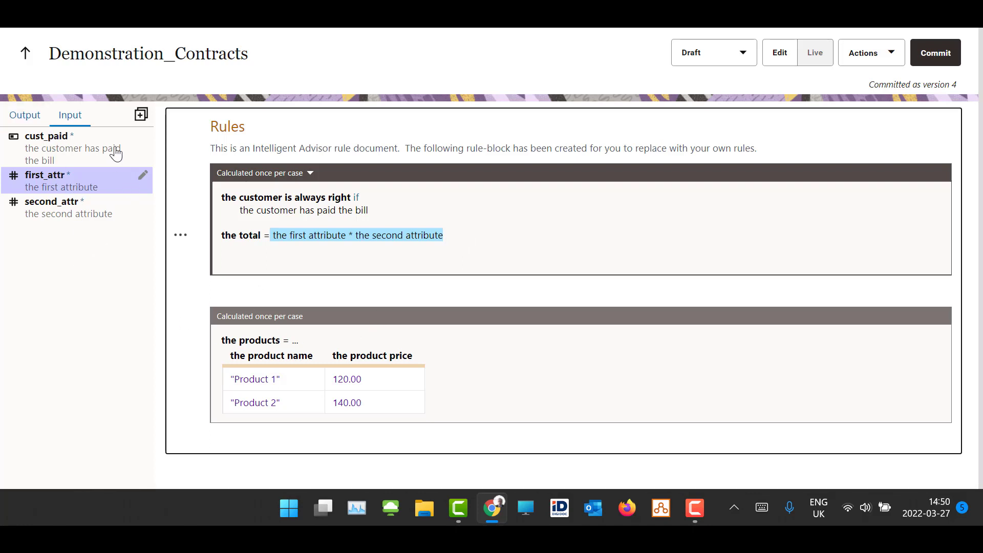
# Open the cust_paid input's settings, check its additional actions, and close them without making changes.
pyautogui.click(143, 137)
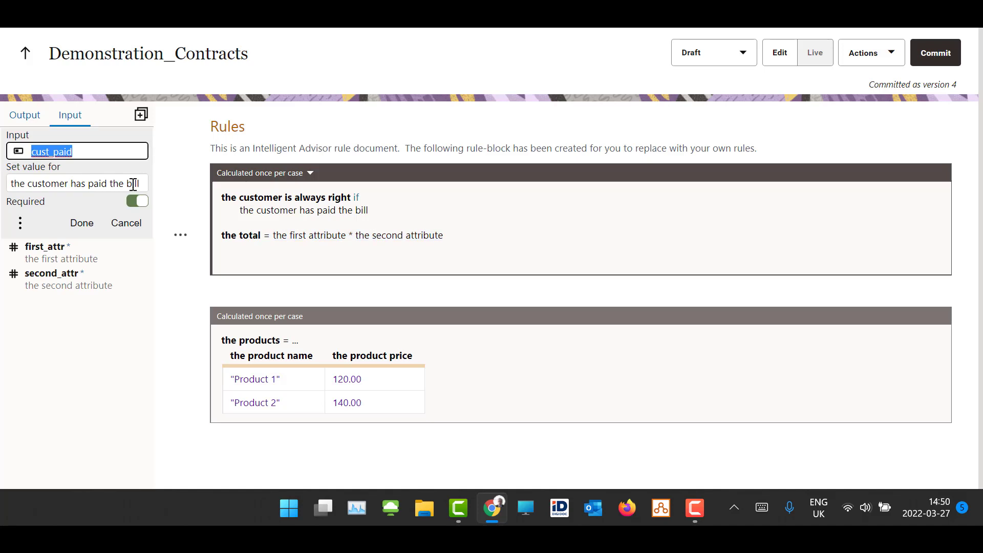
pyautogui.click(20, 223)
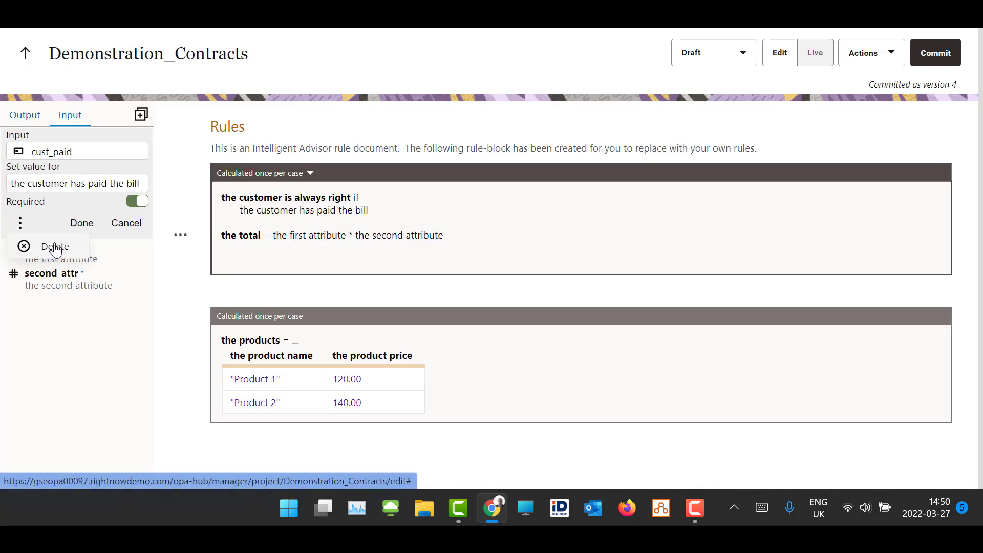
pyautogui.click(67, 357)
# Move the prod_price output out of the products object to the top level of the outputs.
pyautogui.click(25, 115)
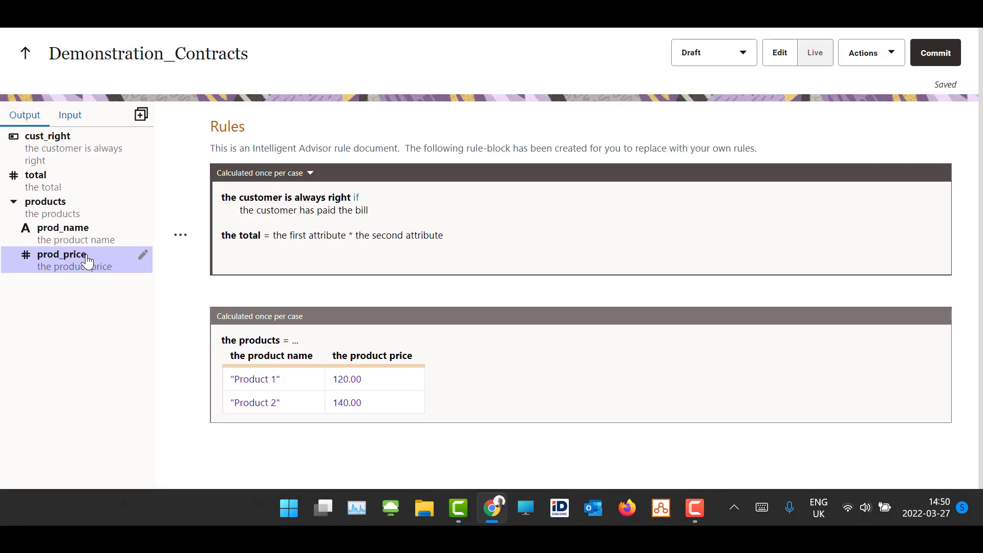
pyautogui.click(143, 255)
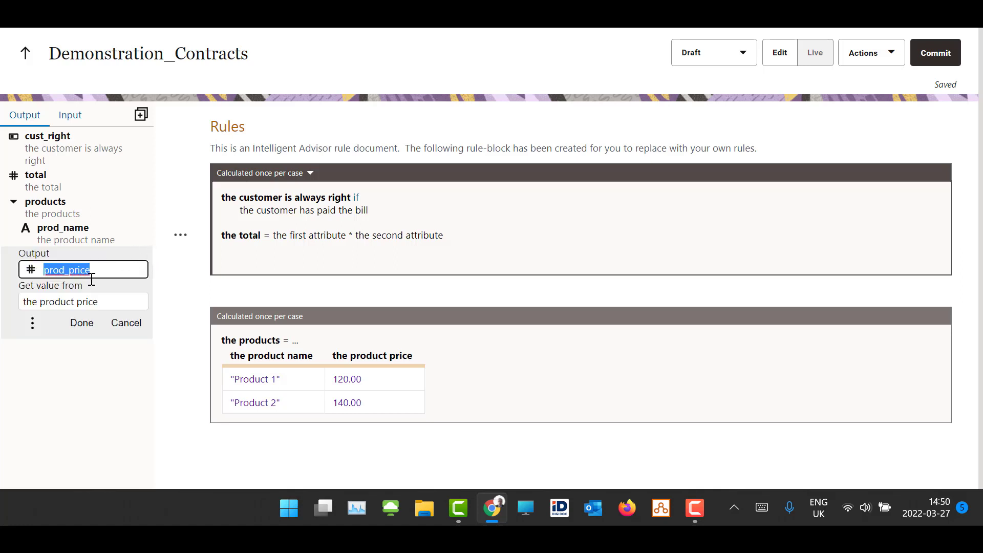
pyautogui.click(32, 323)
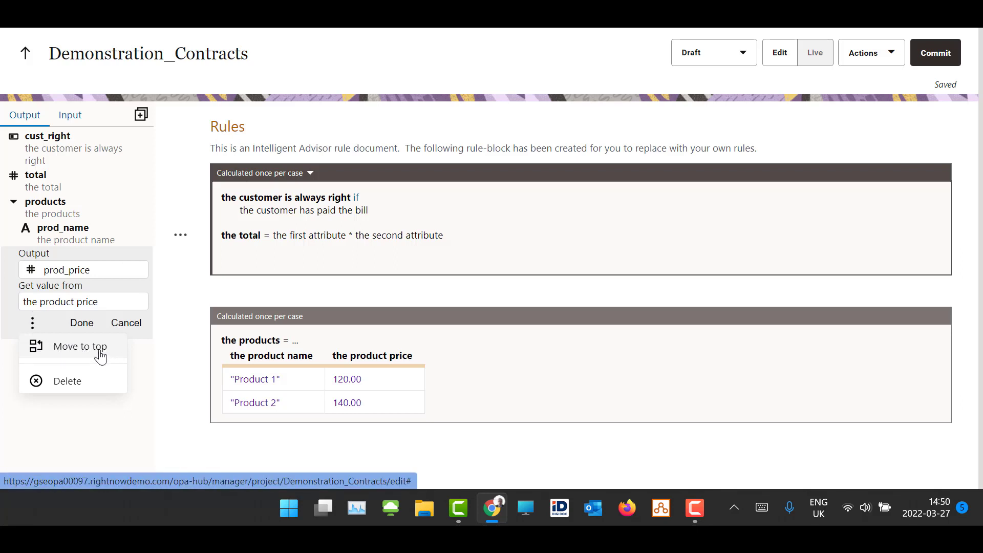
pyautogui.click(84, 349)
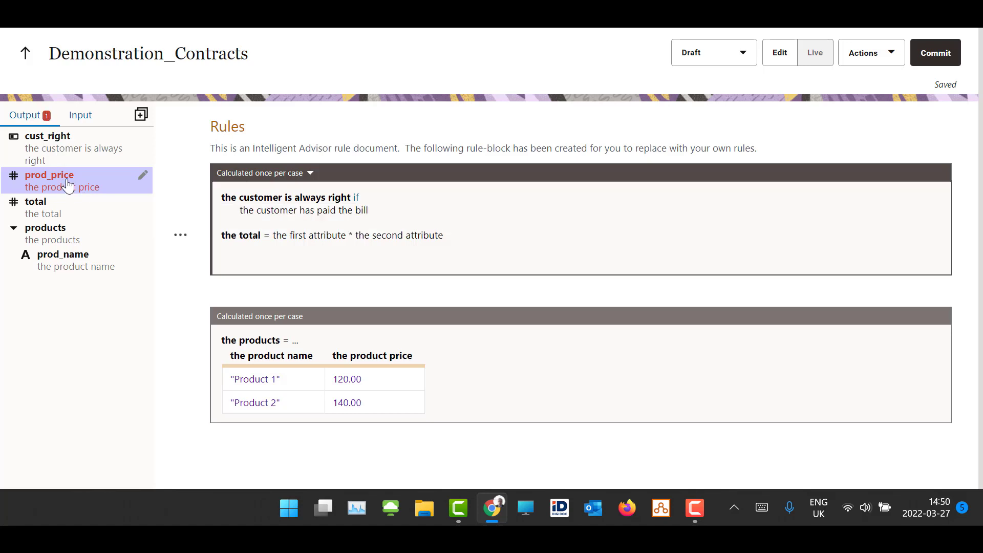
# Move the top-level prod_price output back into the products object.
pyautogui.moveTo(69, 183)
pyautogui.click(143, 176)
pyautogui.click(21, 271)
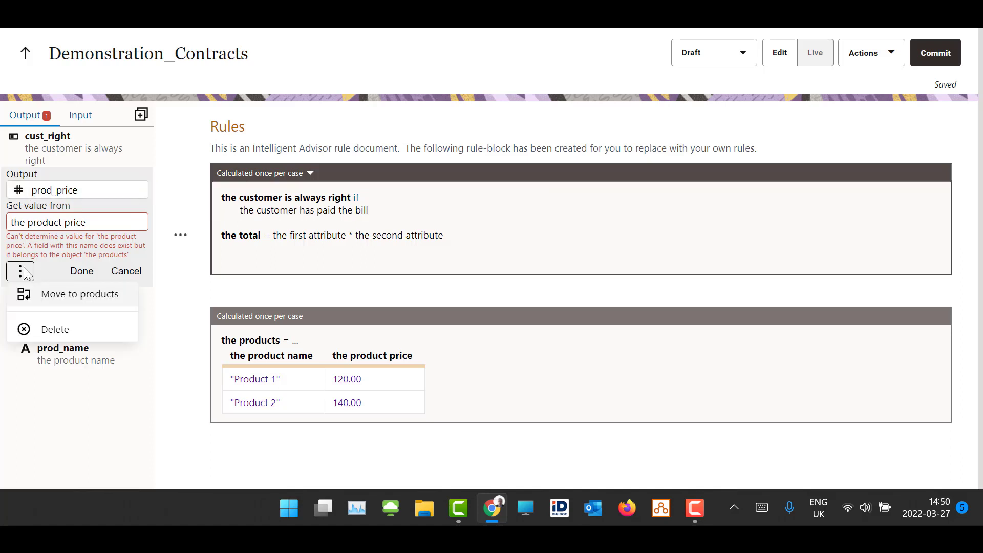
pyautogui.click(31, 304)
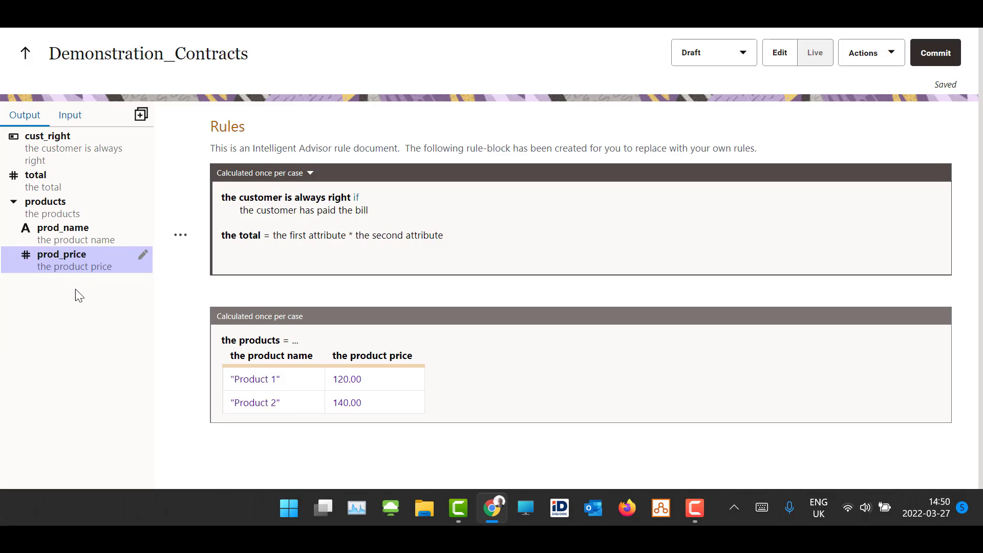
# Open the prod_price output's settings under products and display its additional actions.
pyautogui.click(138, 260)
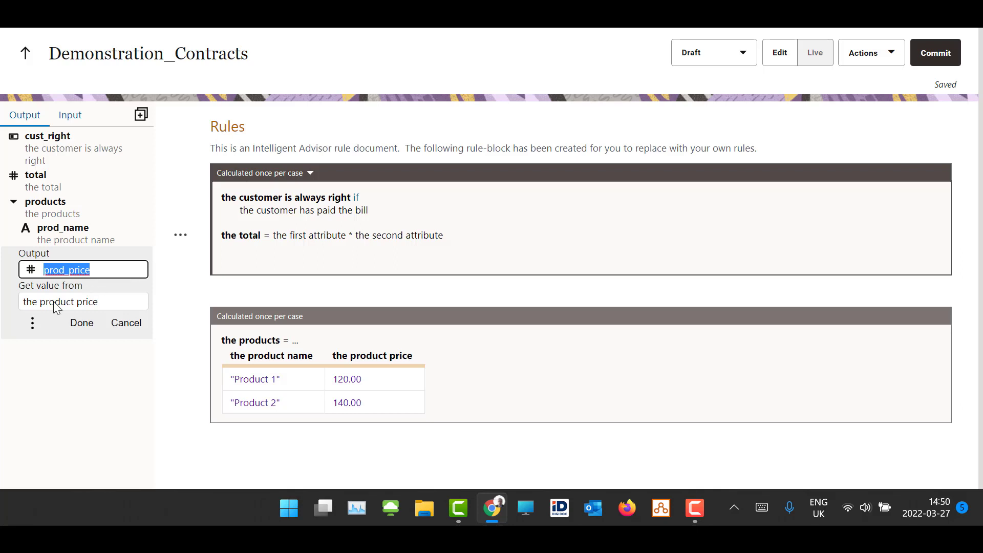
pyautogui.click(33, 323)
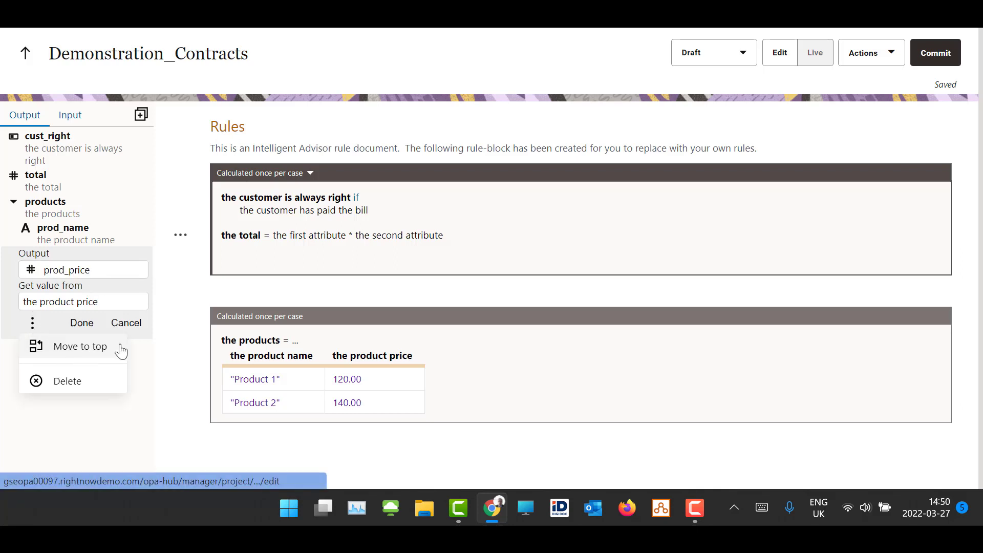